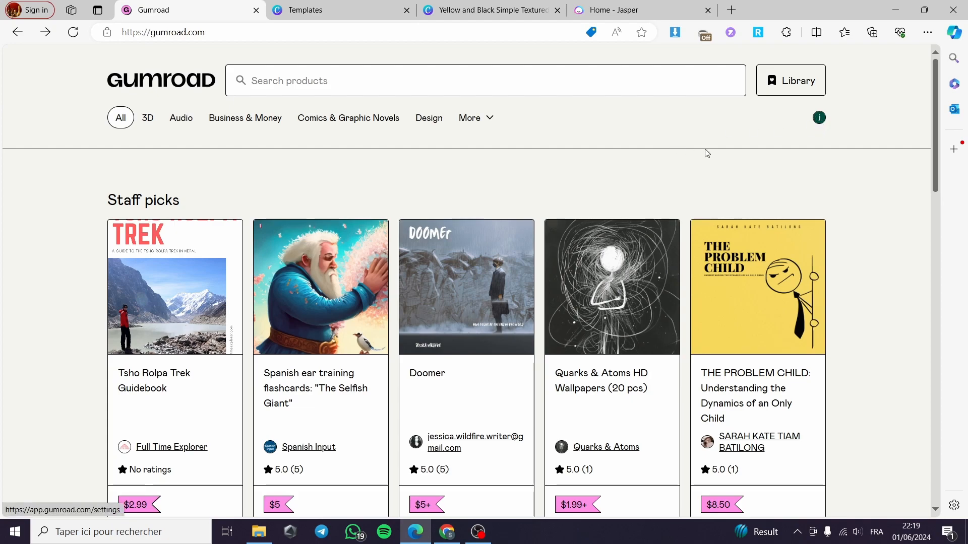
scroll(746, 174, "down", 5)
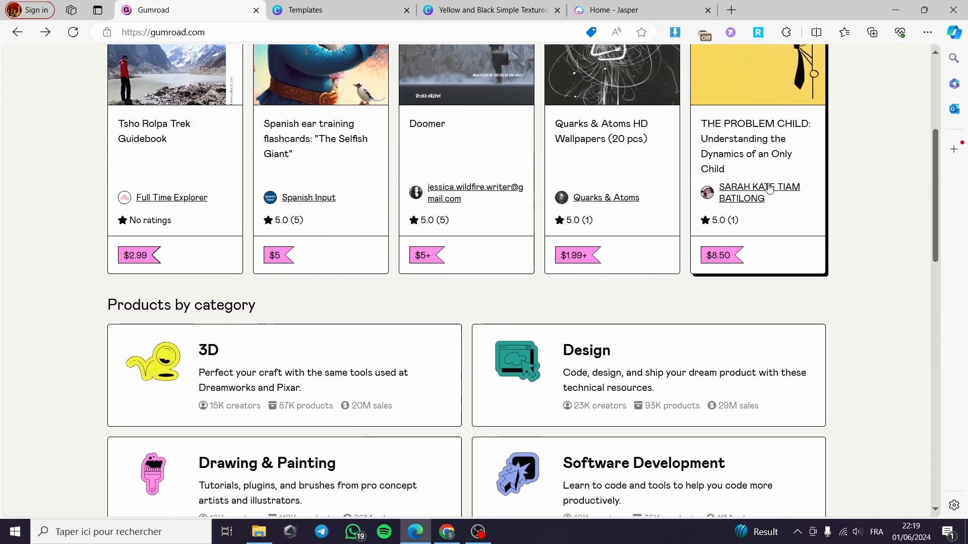
scroll(767, 190, "up", 5)
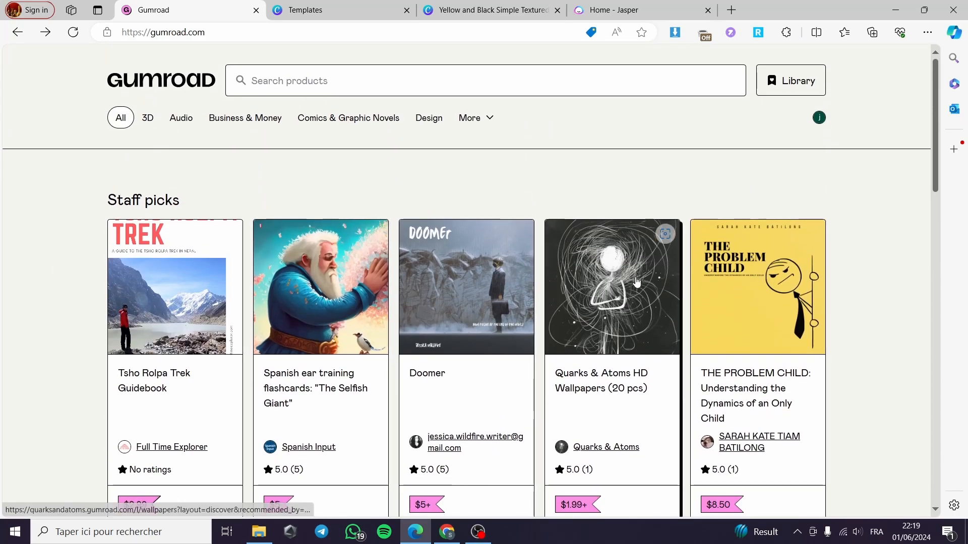
scroll(789, 294, "down", 2)
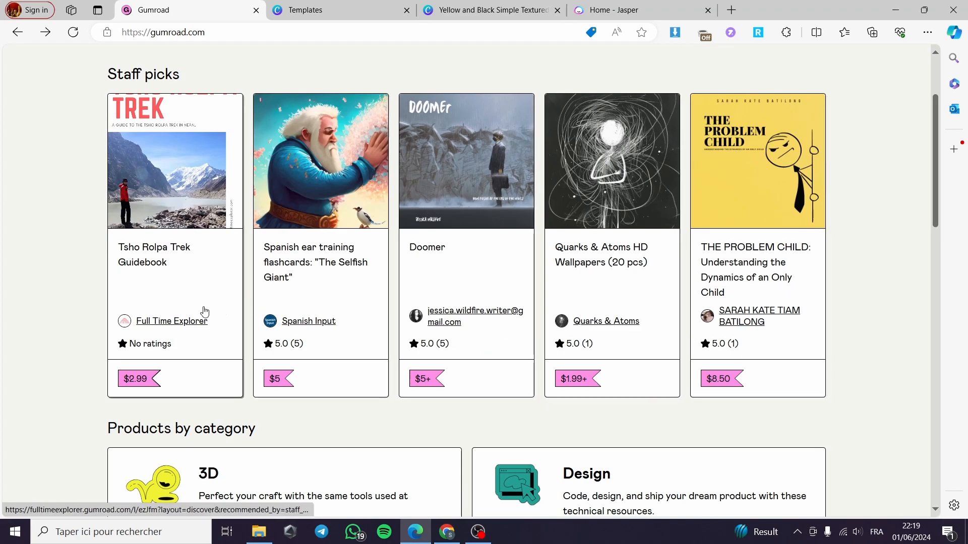
scroll(205, 312, "up", 2)
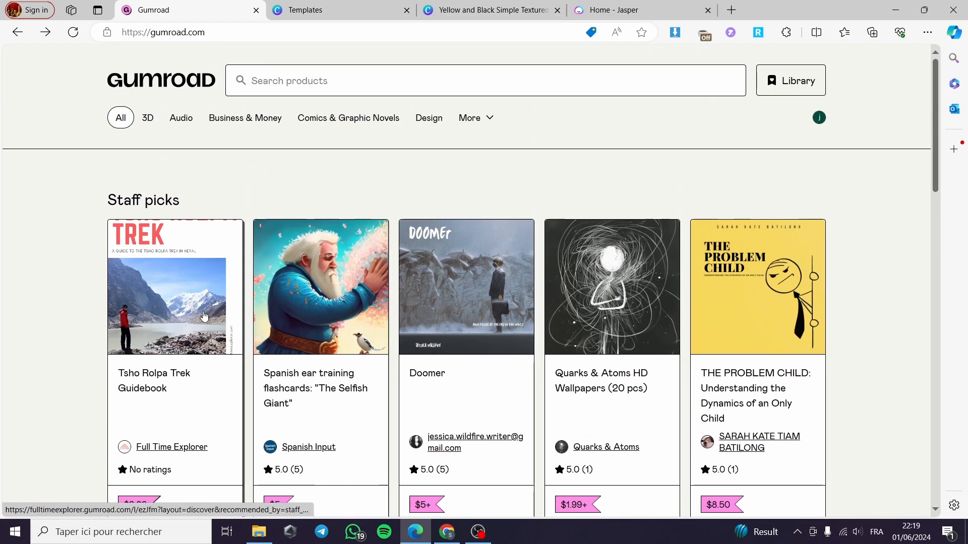
scroll(233, 361, "down", 1)
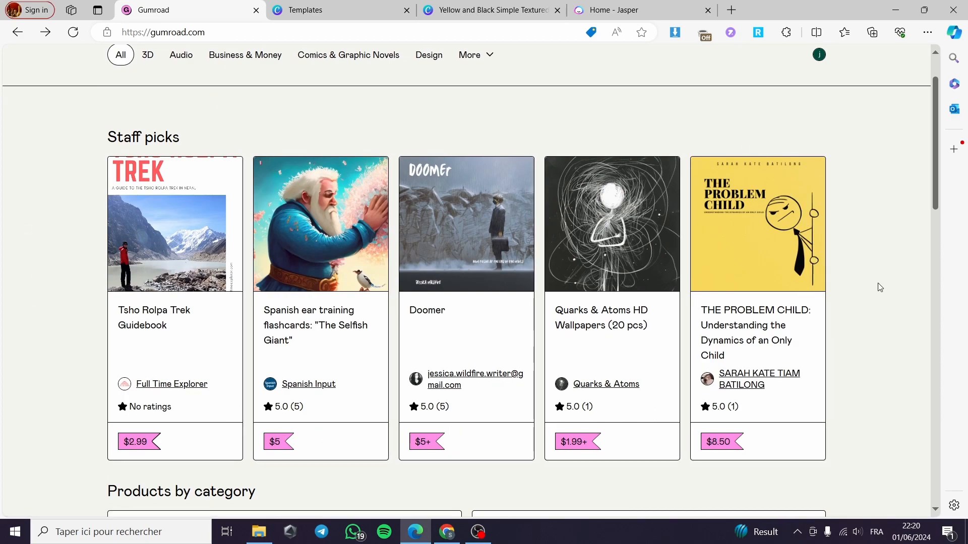
scroll(440, 315, "up", 1)
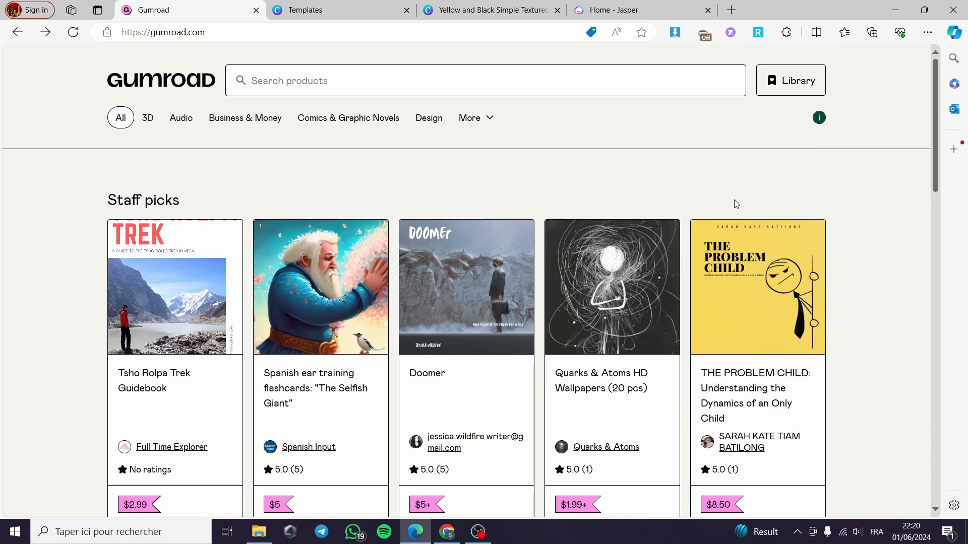
Go from the Gumroad storefront into the account area and open the seller dashboard's home page
left_click(822, 125)
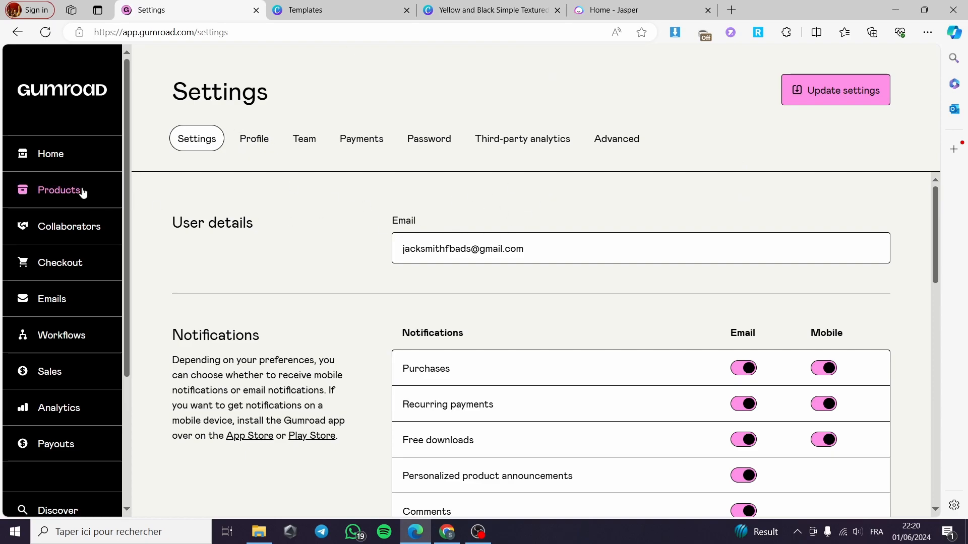
left_click(67, 155)
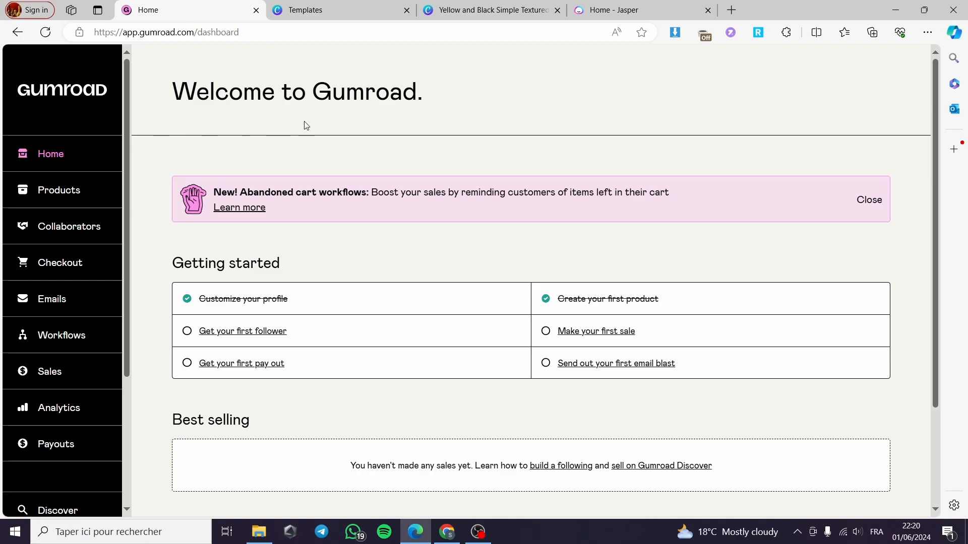
left_click_drag(422, 97, 172, 96)
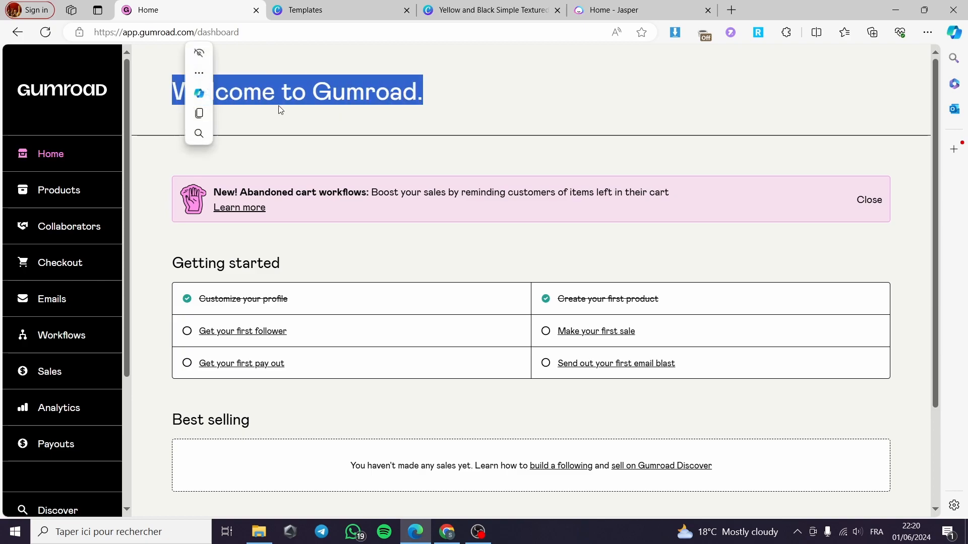
left_click(503, 109)
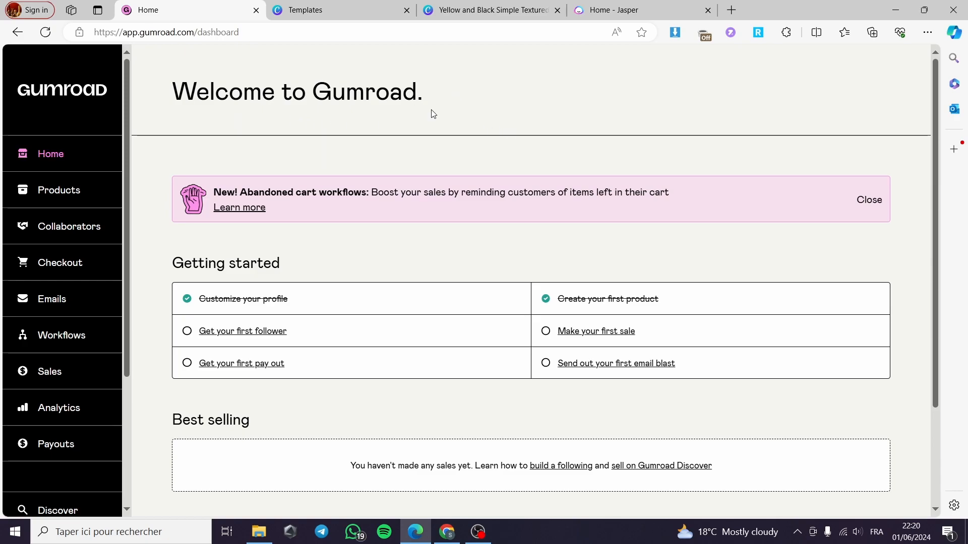
left_click_drag(177, 99, 428, 99)
Start a new product from the products list and choose E-book as its type
left_click(59, 195)
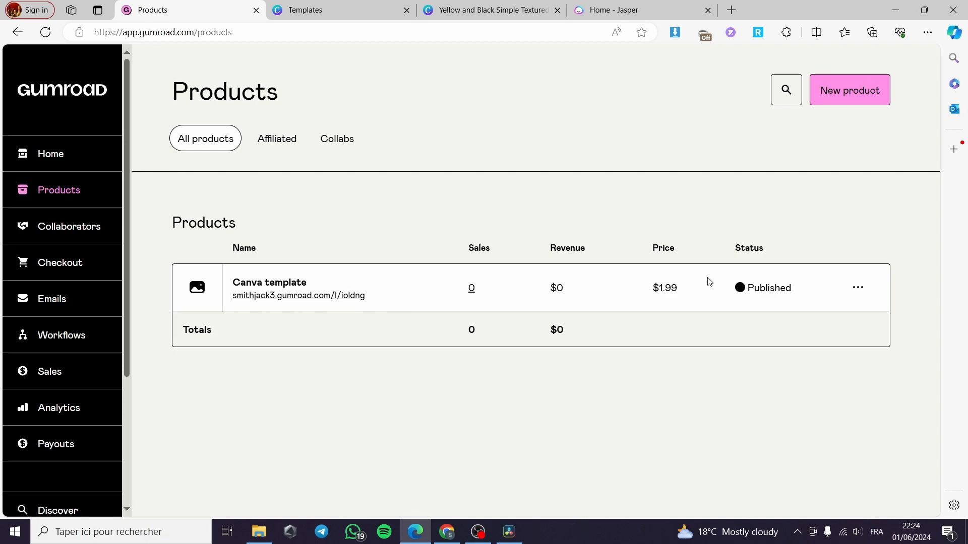
left_click(859, 92)
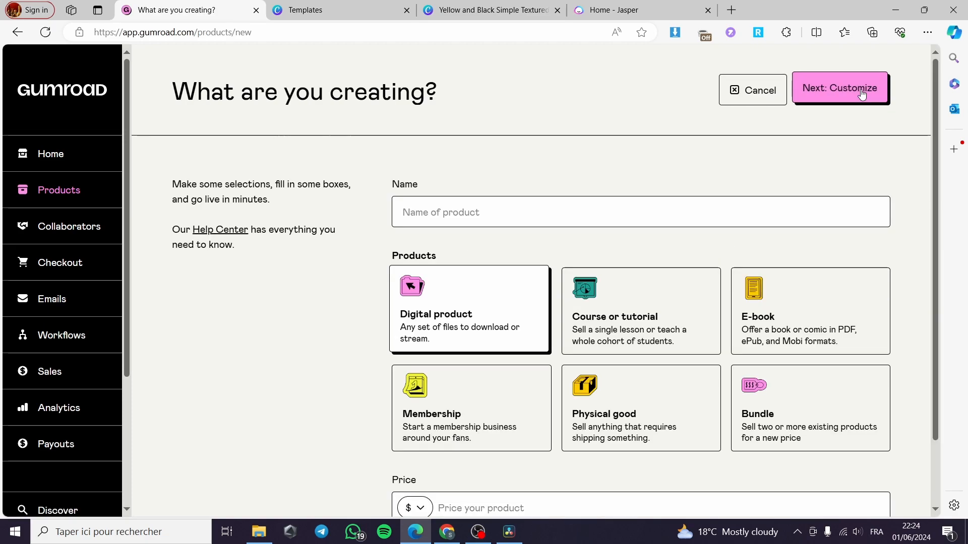
scroll(652, 222, "down", 2)
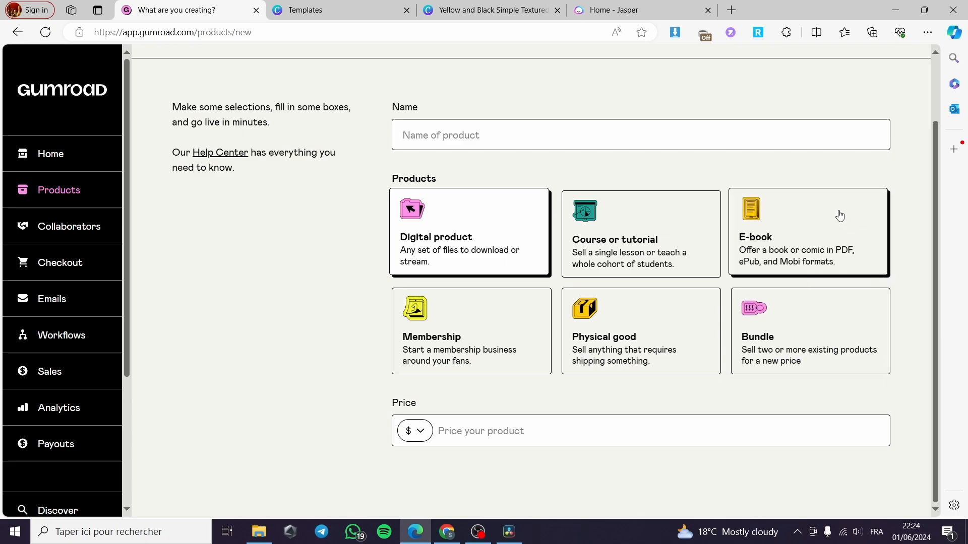
left_click(789, 234)
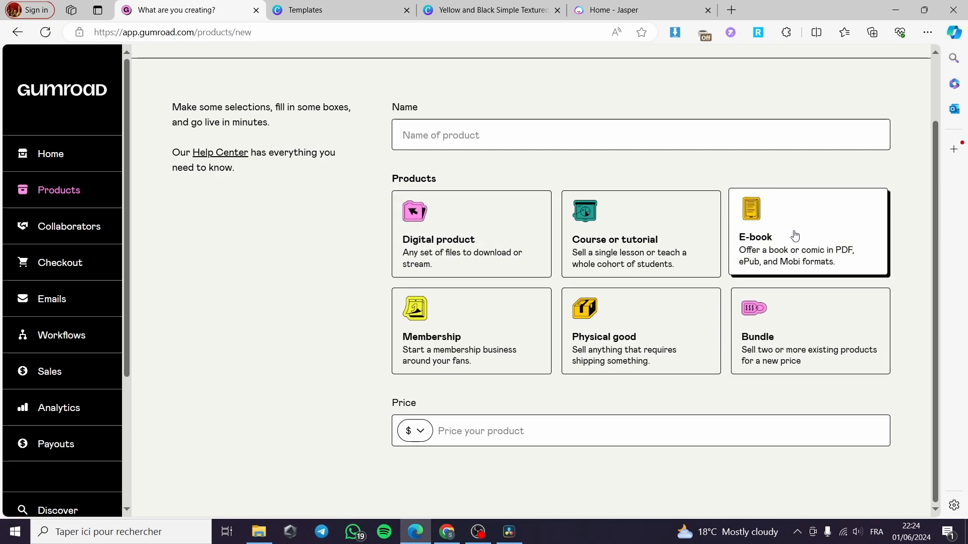
Set the e-book's price to $29.99 and try to continue to customization
left_click(456, 432)
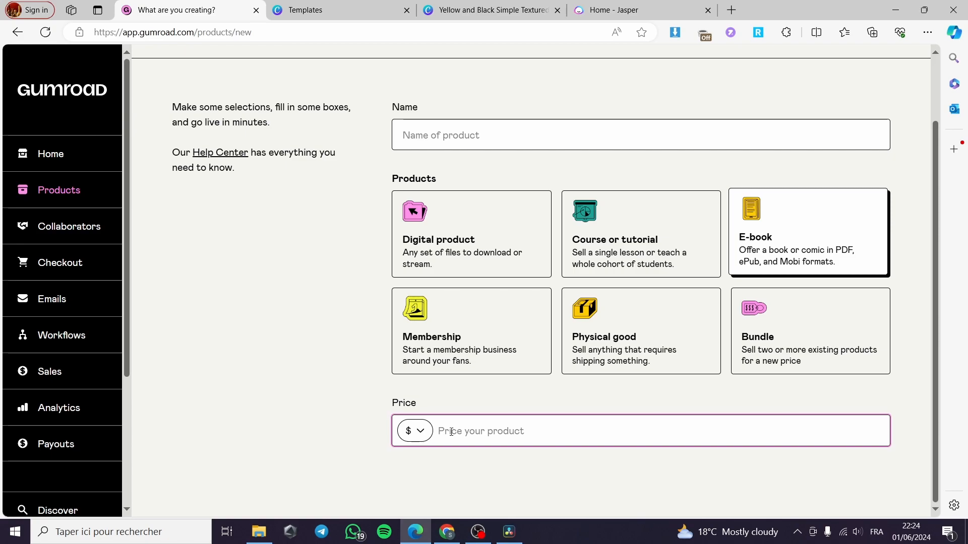
type("29")
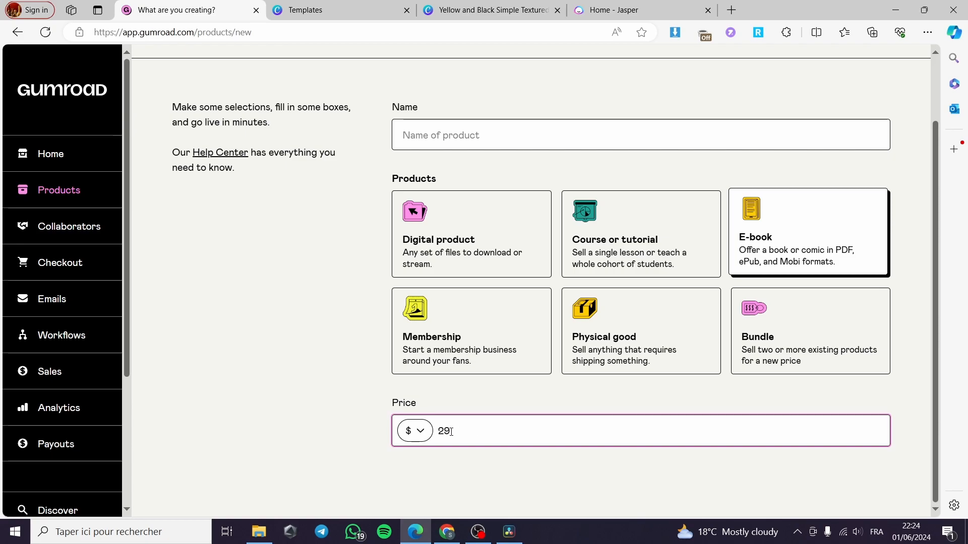
type(".99")
scroll(676, 330, "up", 2)
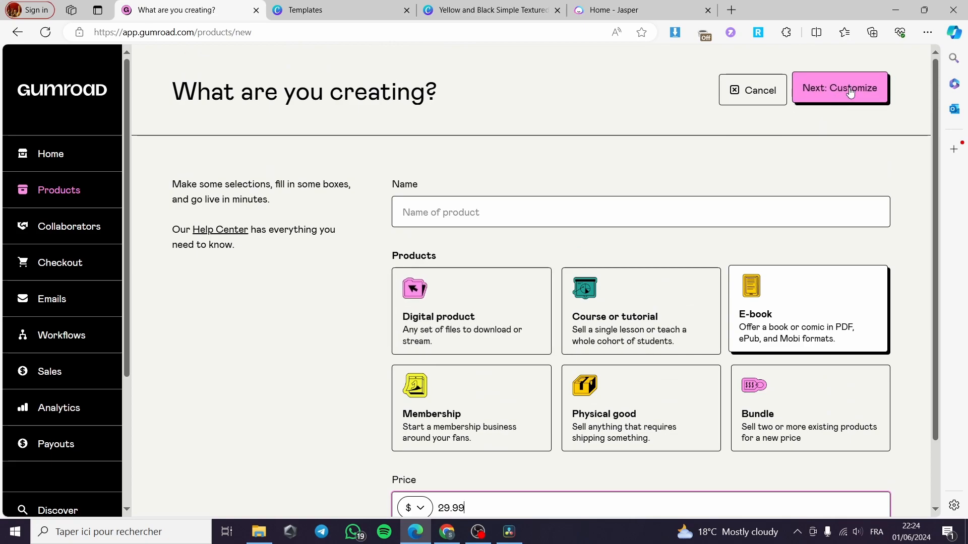
left_click(851, 92)
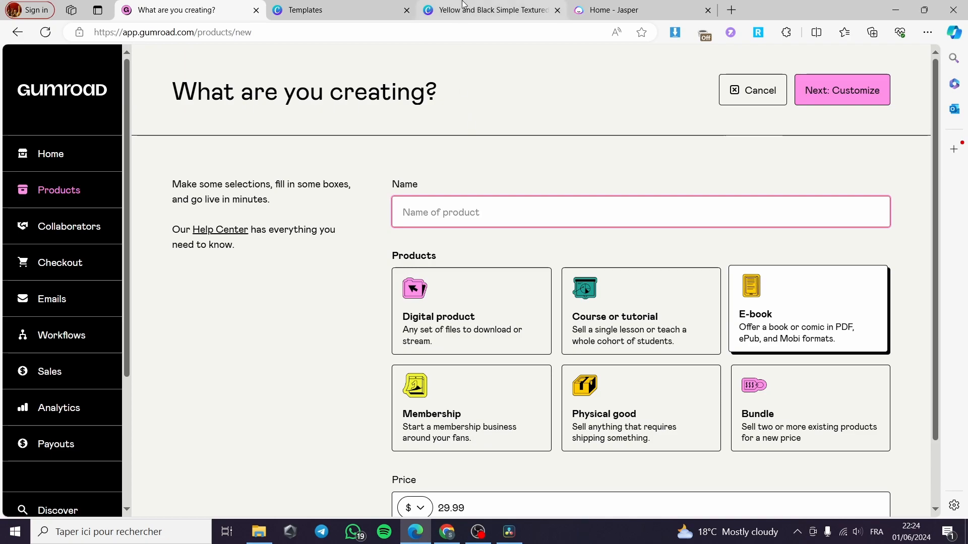
Switch to the Canva ebook design, review its title and pages, and return to the Gumroad product form
left_click(489, 10)
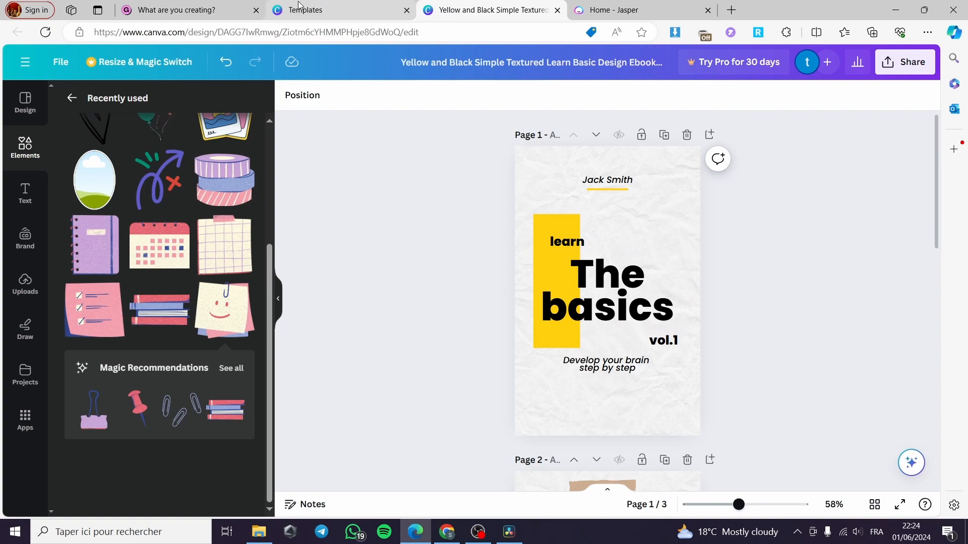
scroll(596, 325, "down", 12)
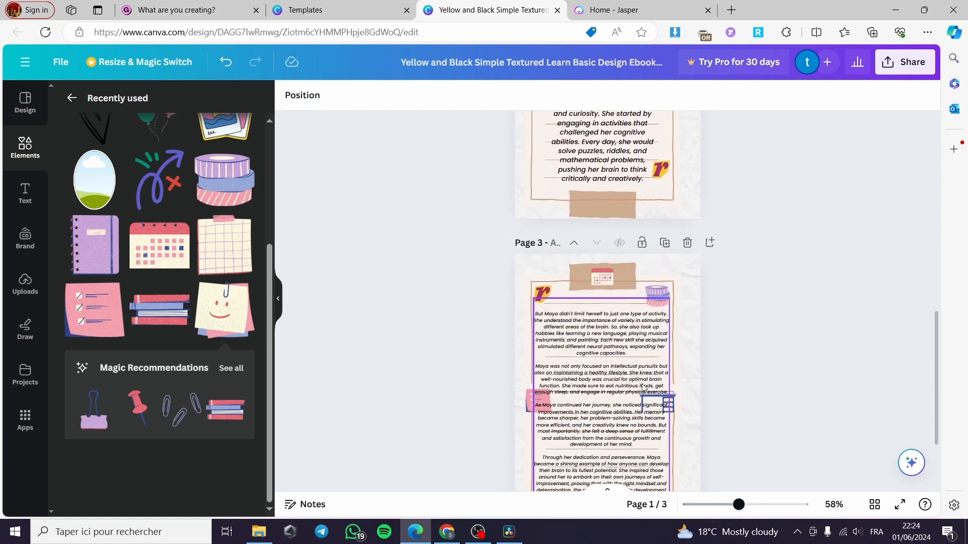
scroll(650, 379, "up", 12)
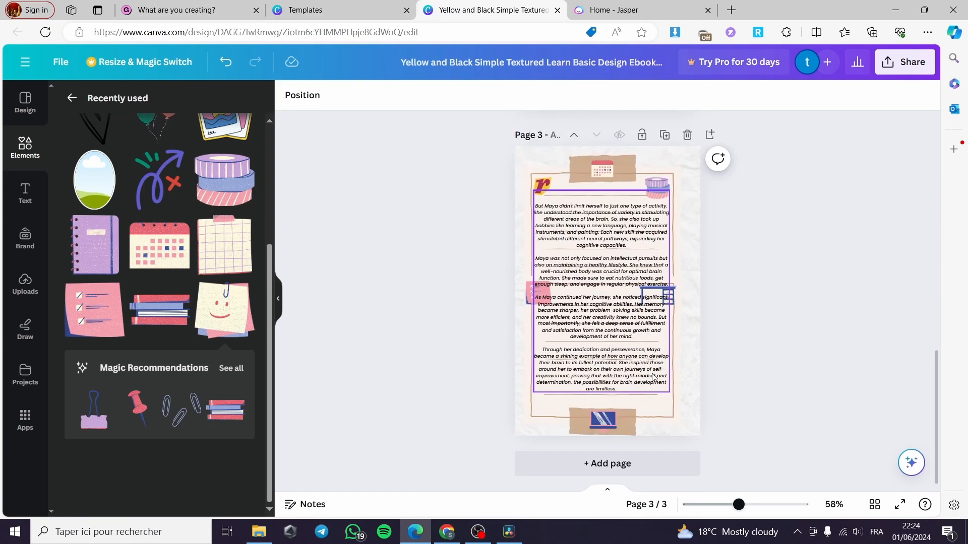
left_click(216, 10)
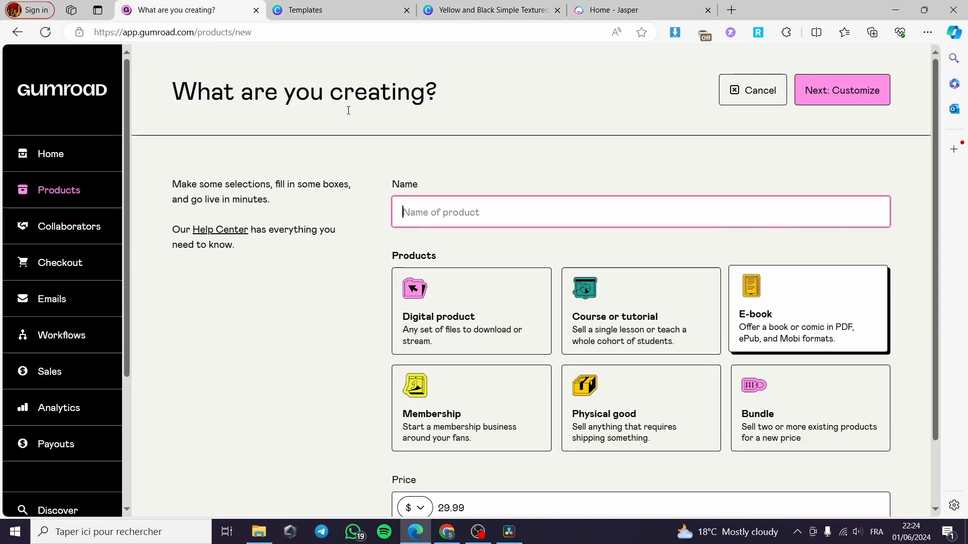
left_click(497, 8)
left_click(191, 10)
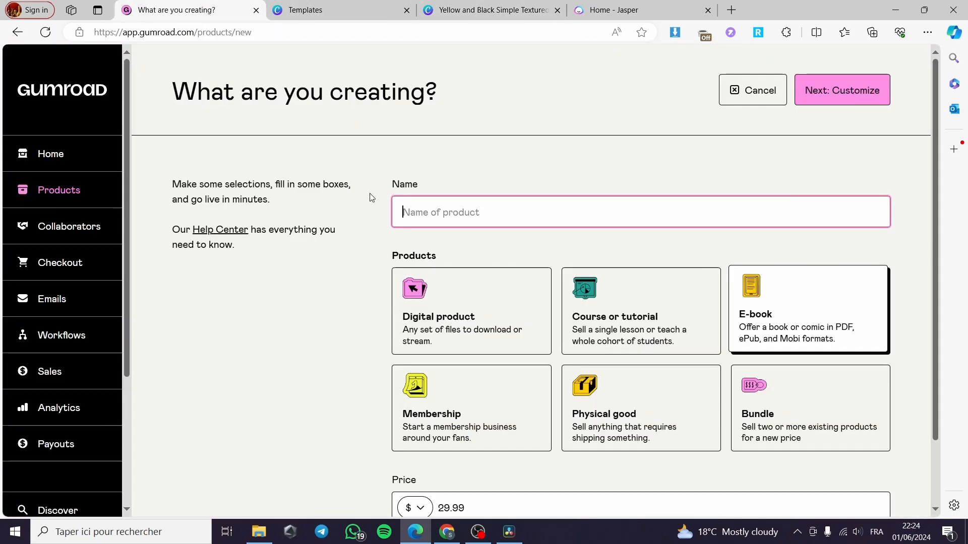
Name the product "Learn the Basics" and continue to customization
type("Lea")
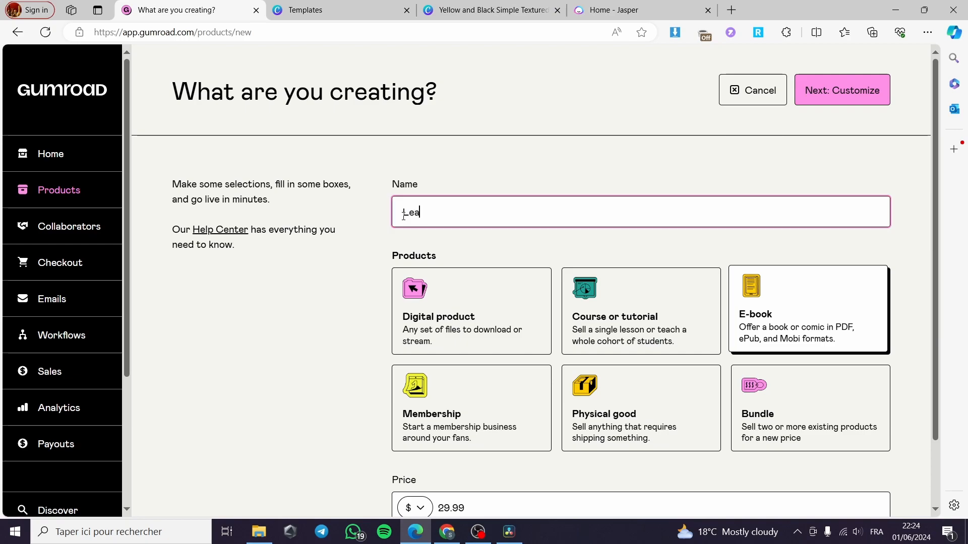
type("rn the b")
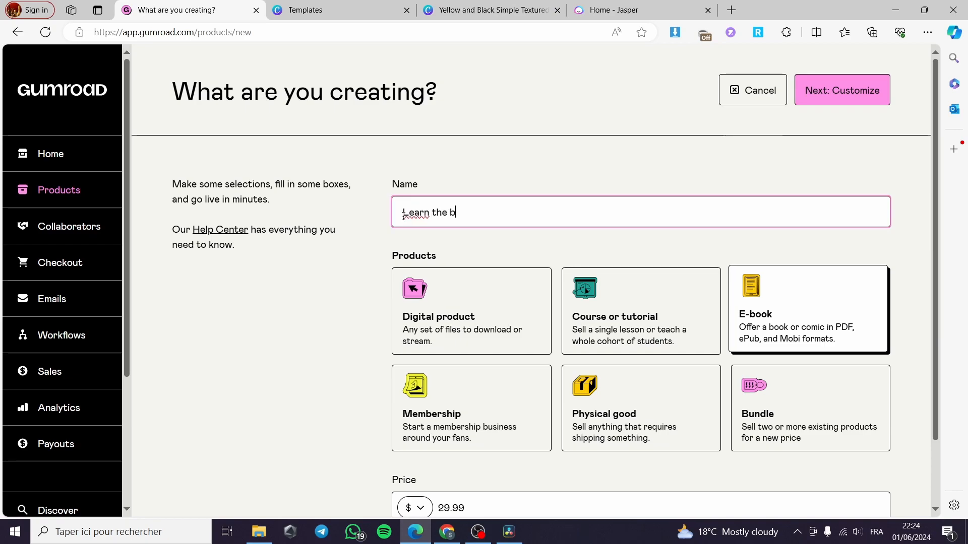
type("asics")
left_click_drag(449, 212, 455, 212)
type("B")
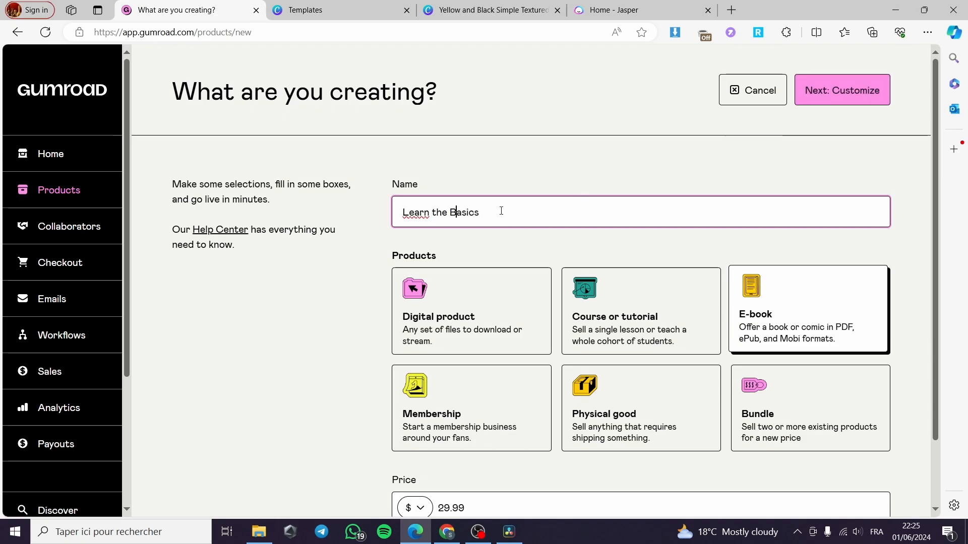
left_click(806, 100)
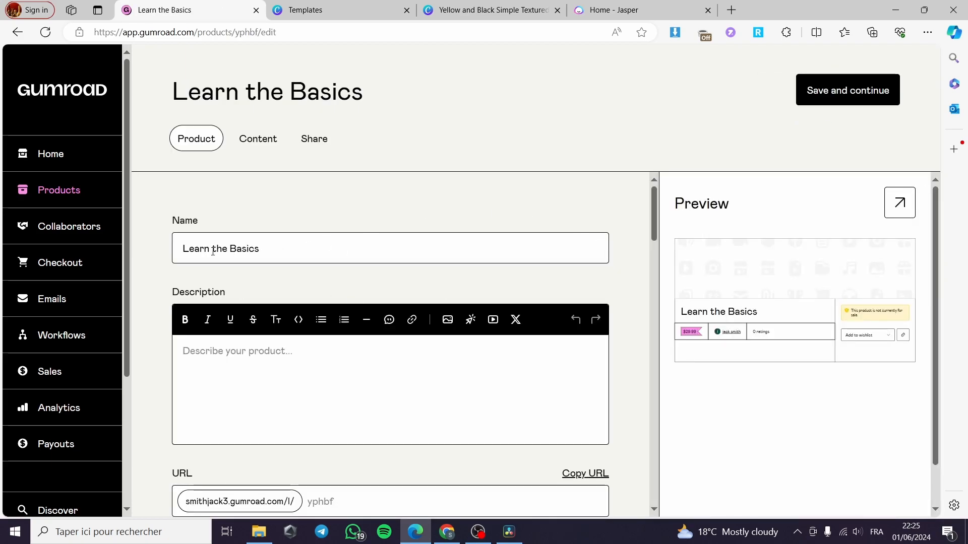
Switch to Jasper and enter the writing task "Description of a eBook about learning the basics of life"
scroll(286, 276, "down", 2)
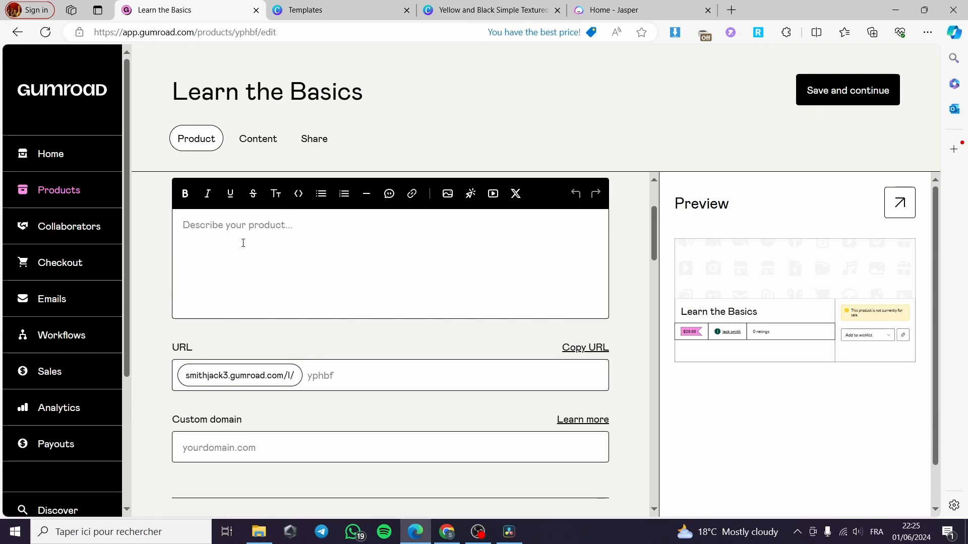
scroll(272, 272, "up", 1)
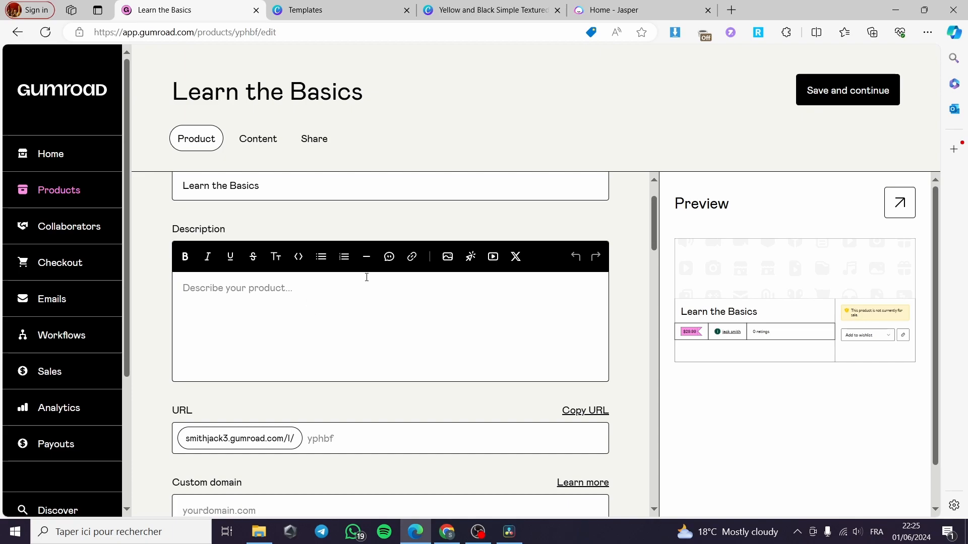
left_click(610, 8)
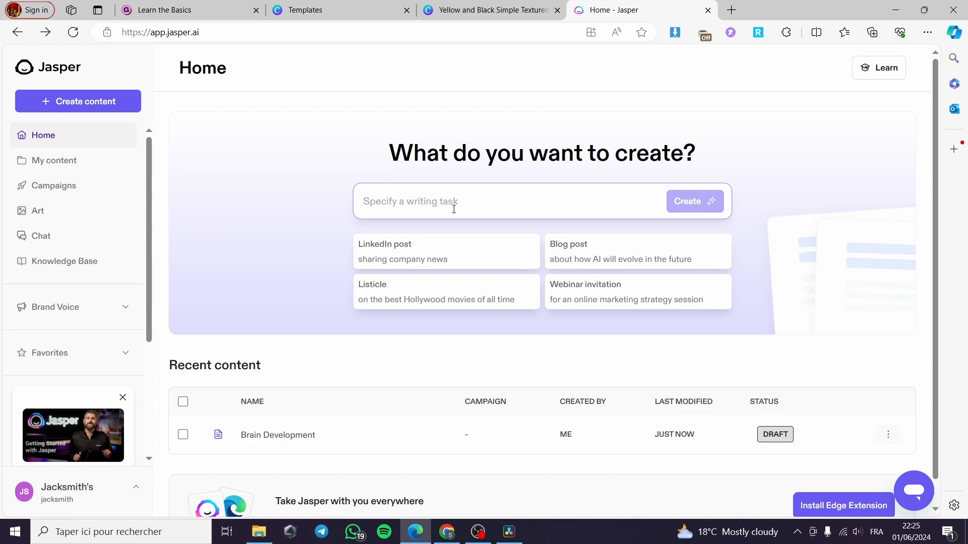
type("Der")
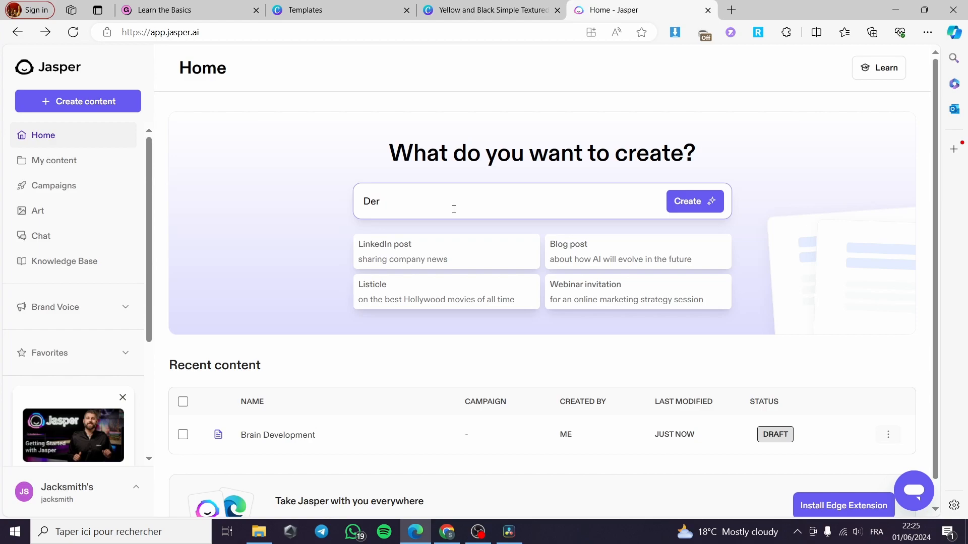
key("F12")
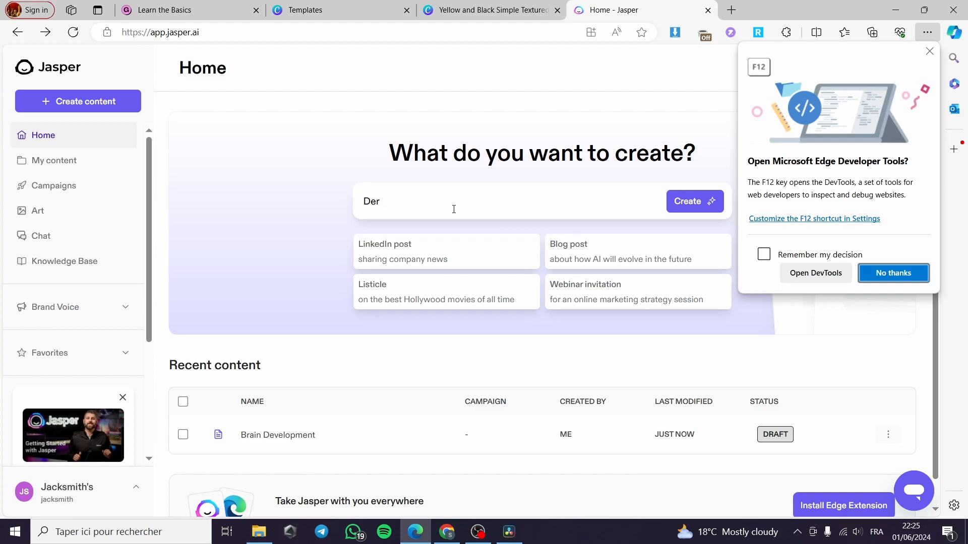
left_click(403, 217)
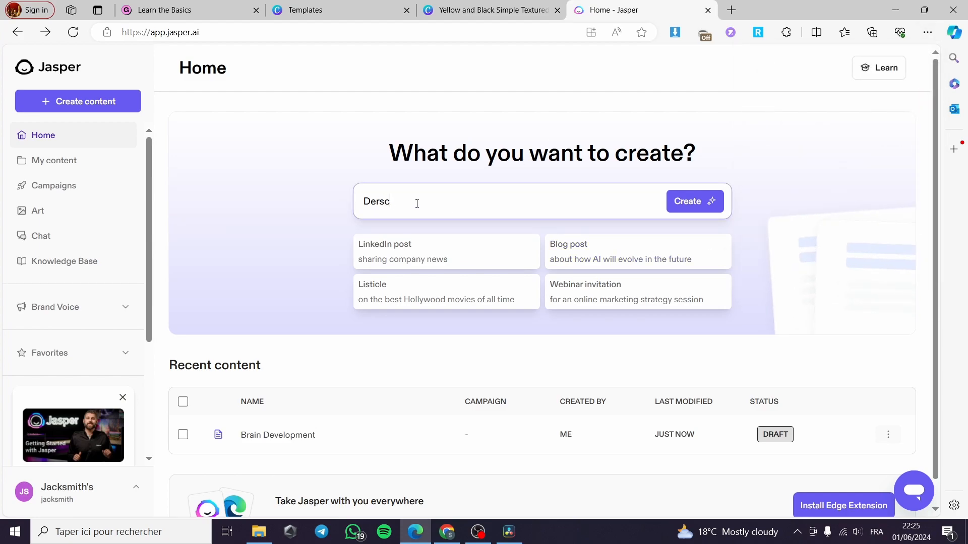
key("BackSpace")
key("BackSpace")
key("BackSpace")
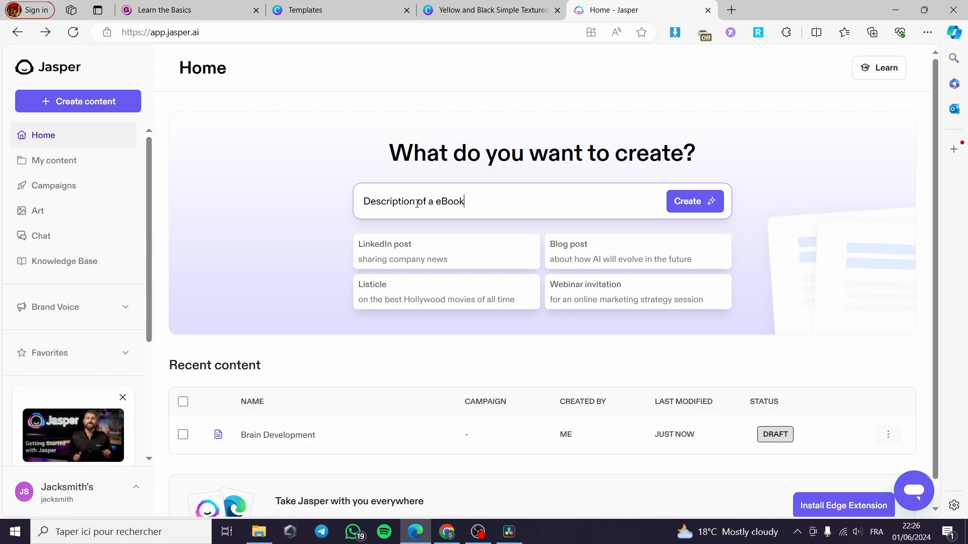
type("ut learning the basics of life")
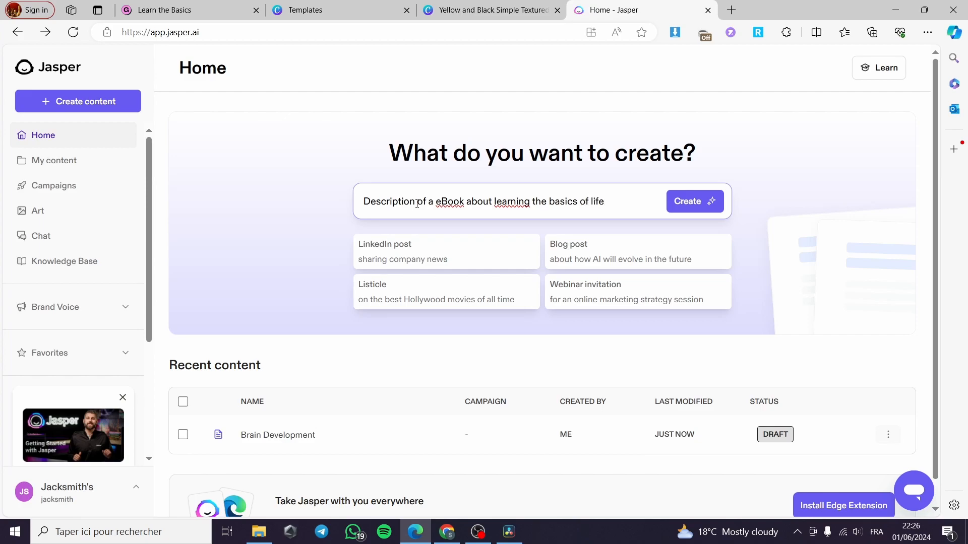
Start the writing task and enter "the development of the brain" as the eBook topic
left_click(706, 201)
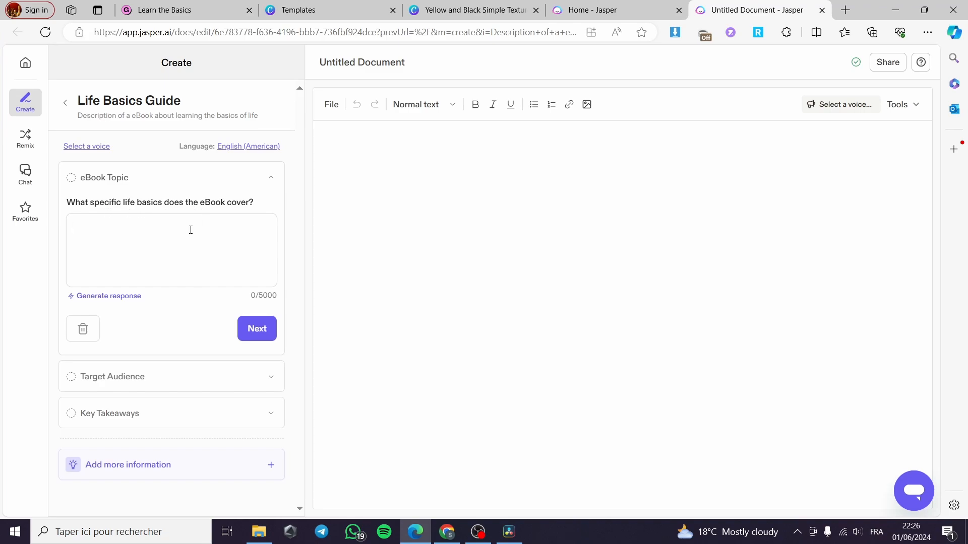
type("the deve")
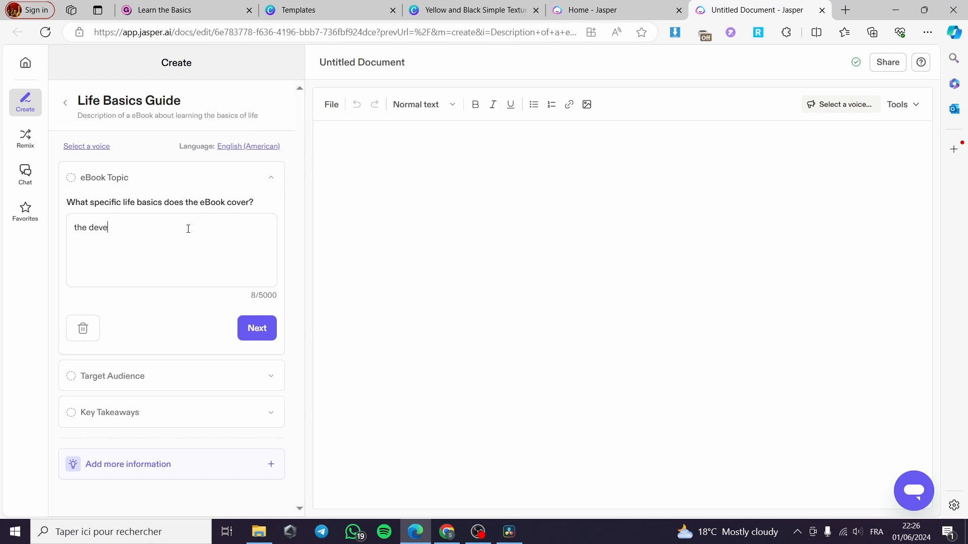
type("lopment of the brain")
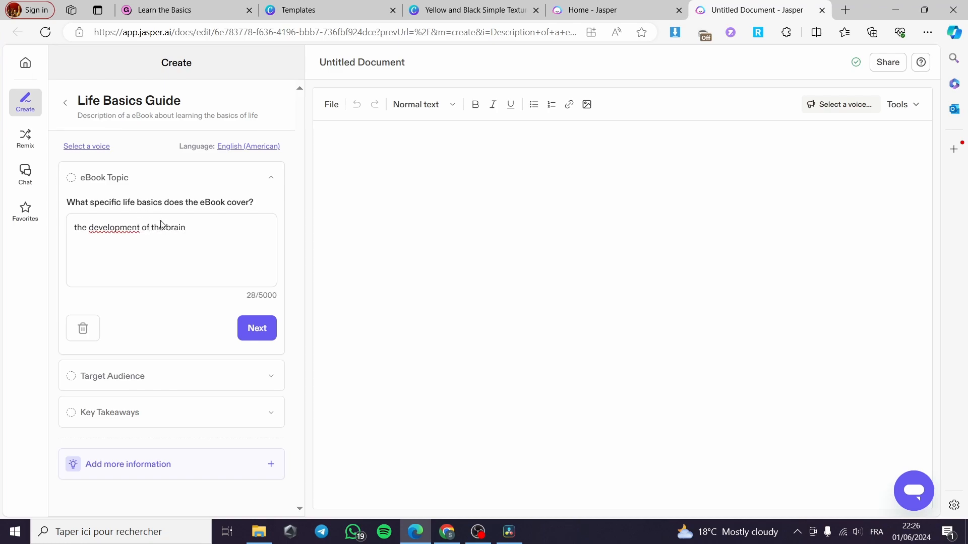
Reword the eBook topic to "brain development" and continue to the target audience
key("ctrl+a")
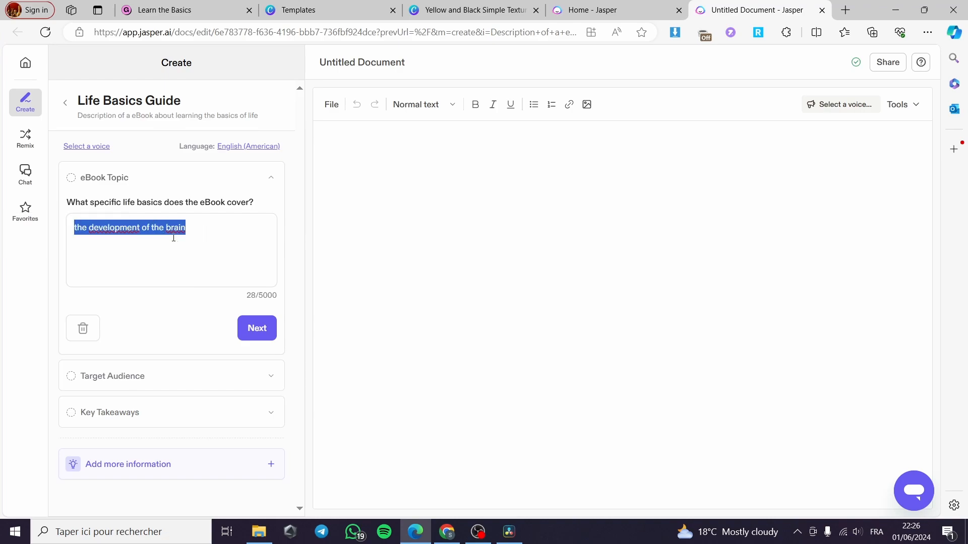
left_click(167, 231)
left_click_drag(166, 228, 76, 229)
key("ctrl+c")
key("BackSpace")
double_click(83, 227)
key("BackSpace")
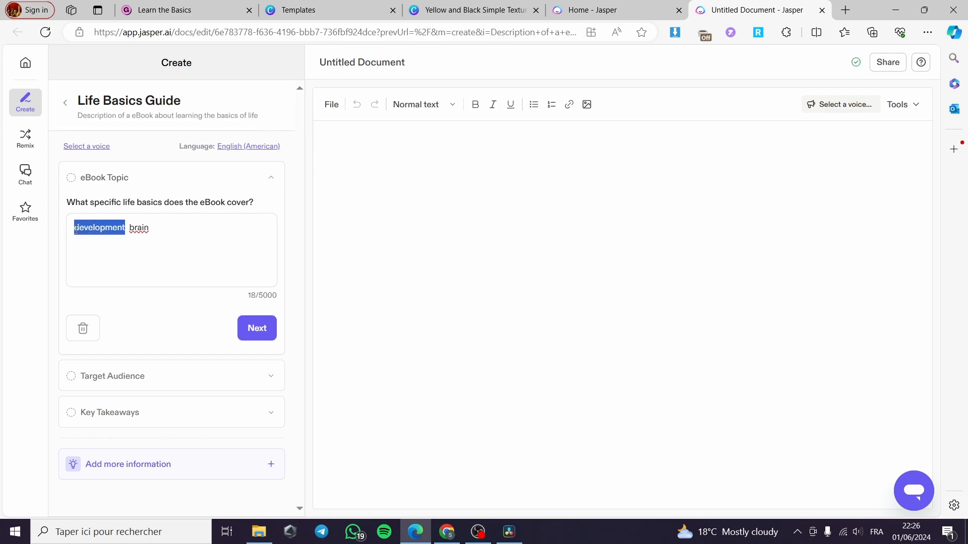
key("BackSpace")
key("Delete")
key("Delete")
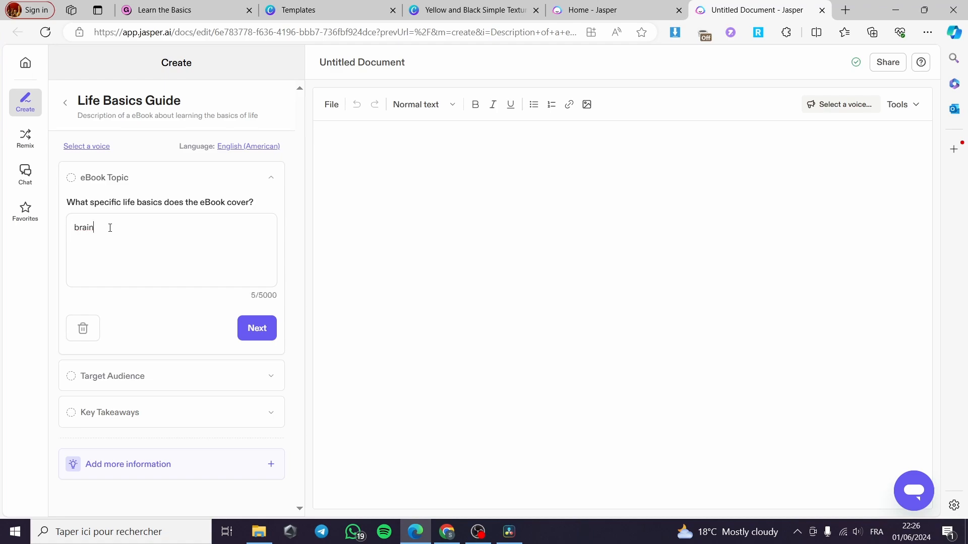
key("ctrl+v")
left_click(244, 329)
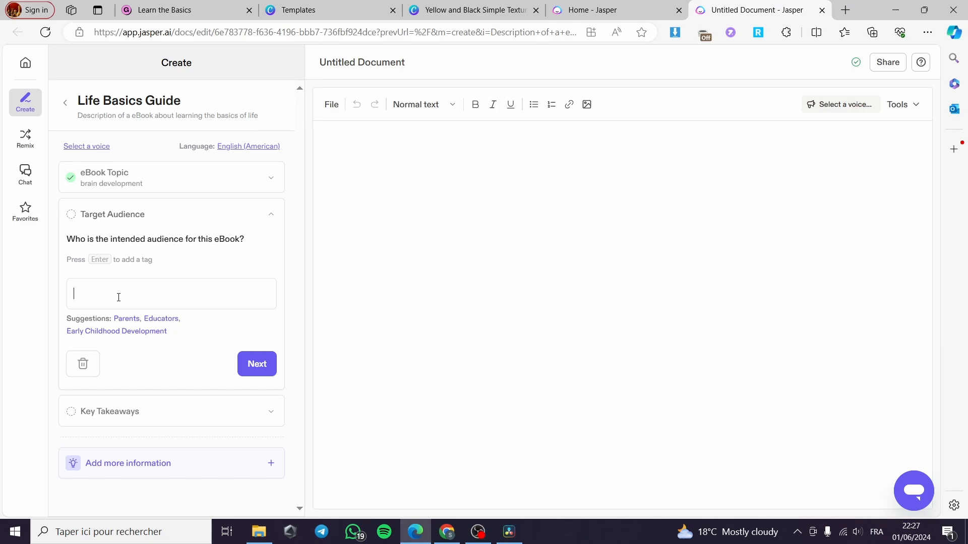
Choose Early Childhood Development as the target audience and enter "how to develop correctly your brain" as the key takeaways
left_click(146, 337)
left_click(259, 370)
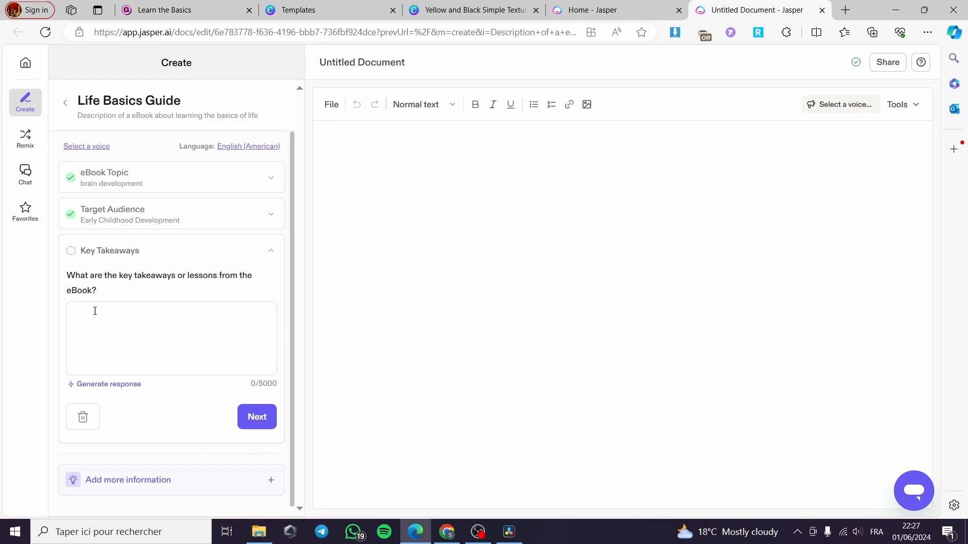
type("how to develop ce")
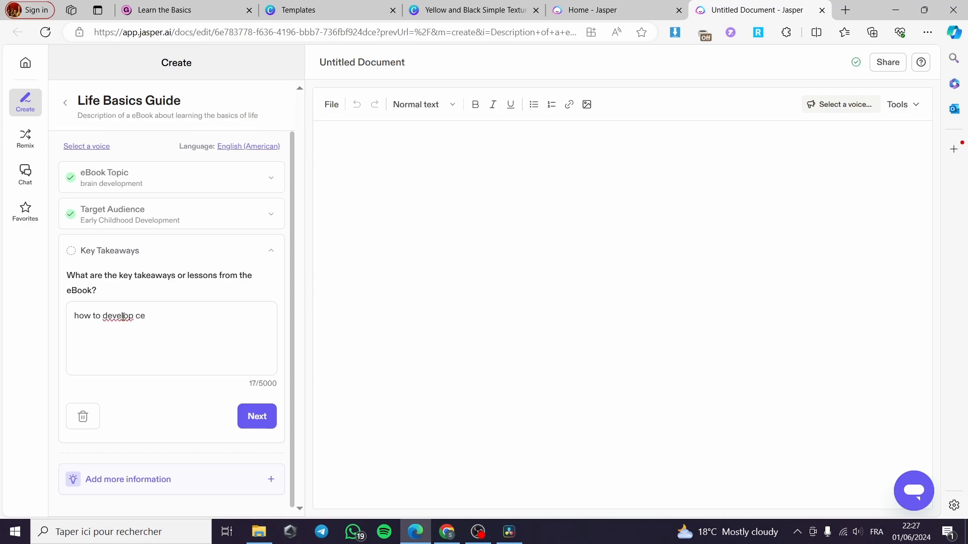
key("BackSpace")
type("orrectly your brain")
left_click(254, 418)
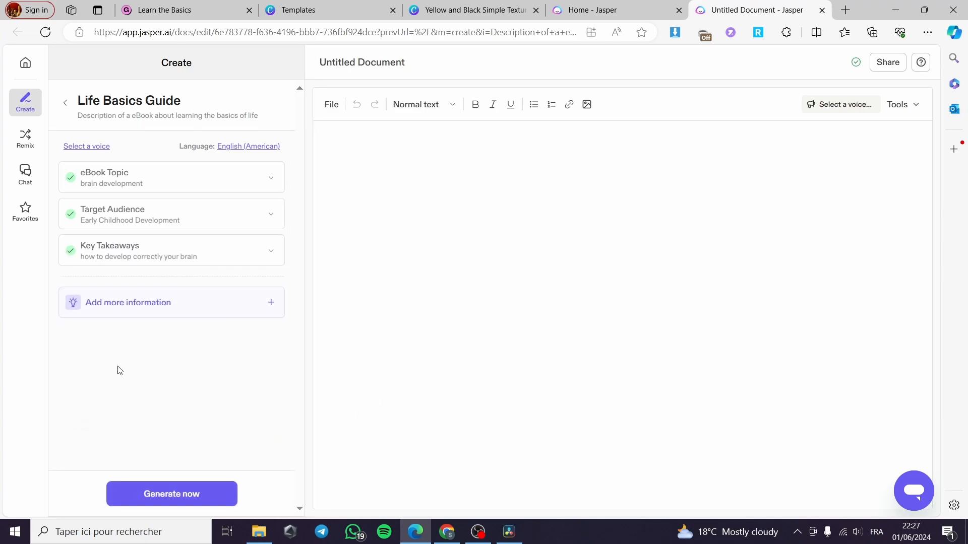
Generate the eBook text and copy it, from its title through the closing call to action, into the Gumroad product description
left_click(170, 499)
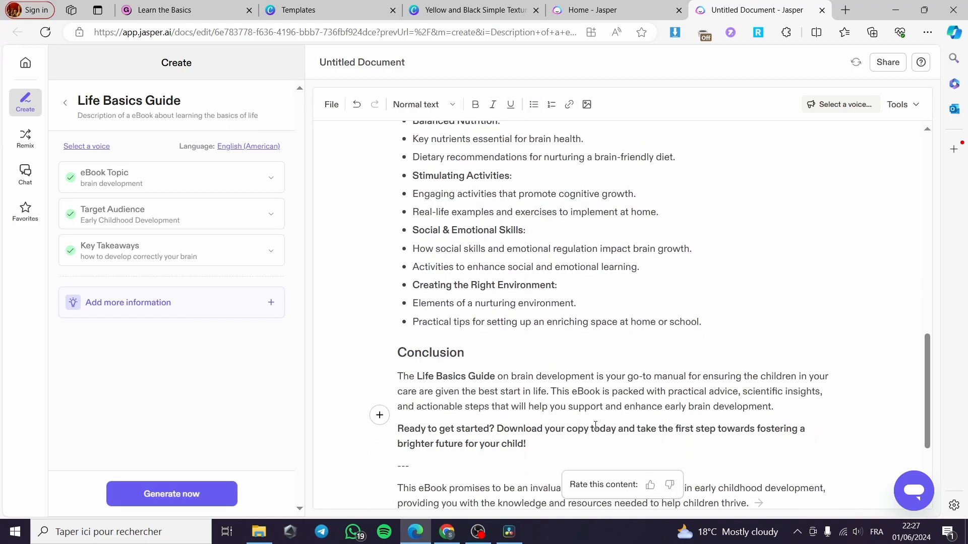
left_click_drag(528, 445, 398, 184)
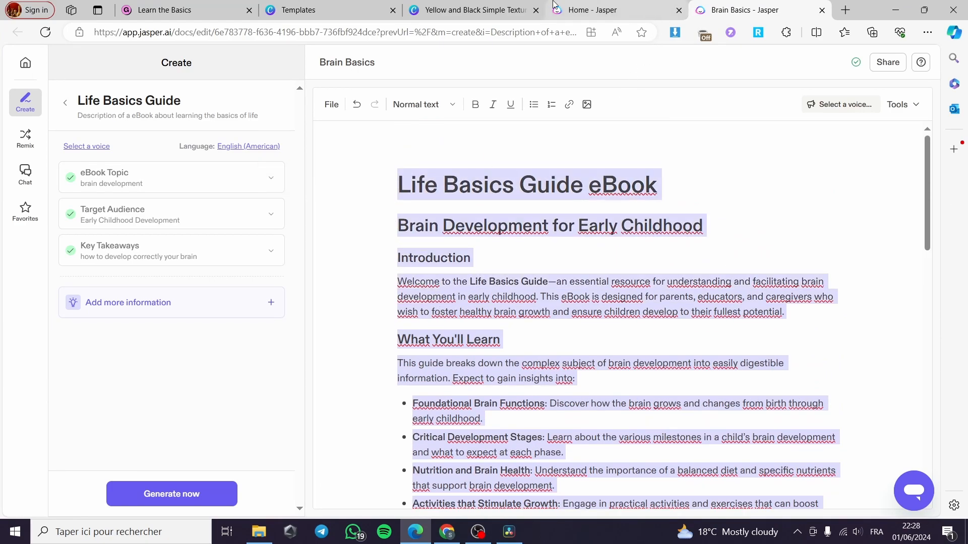
left_click(473, 10)
left_click(167, 10)
left_click(244, 292)
key("ctrl+v")
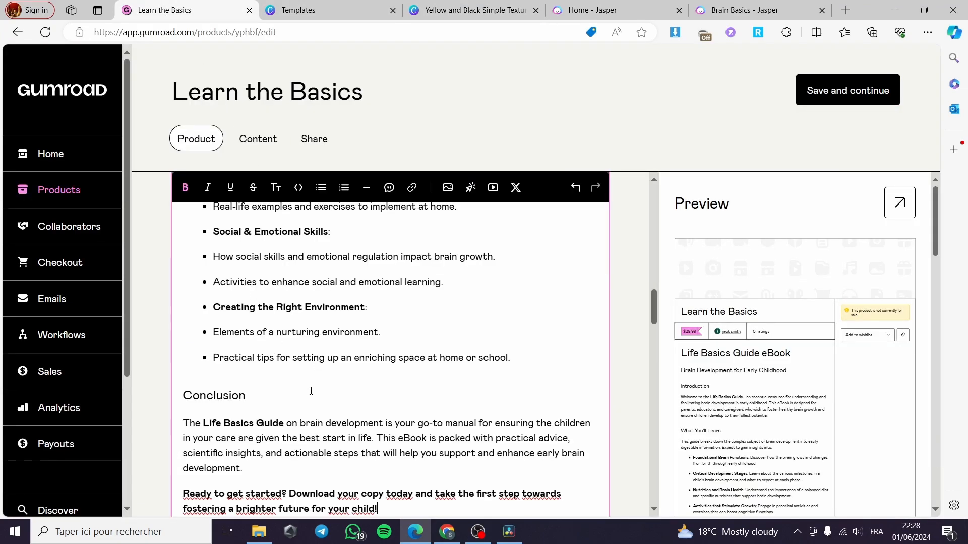
Delete the "Conclusion" heading and its empty line from the product description
scroll(297, 391, "down", 4)
scroll(257, 342, "up", 2)
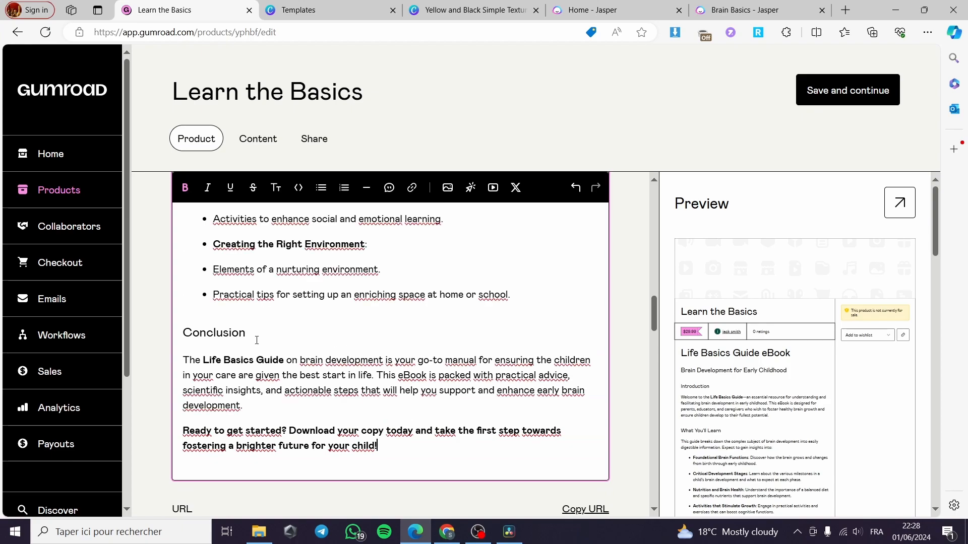
left_click_drag(257, 342, 166, 333)
key("BackSpace")
key("BackSpace")
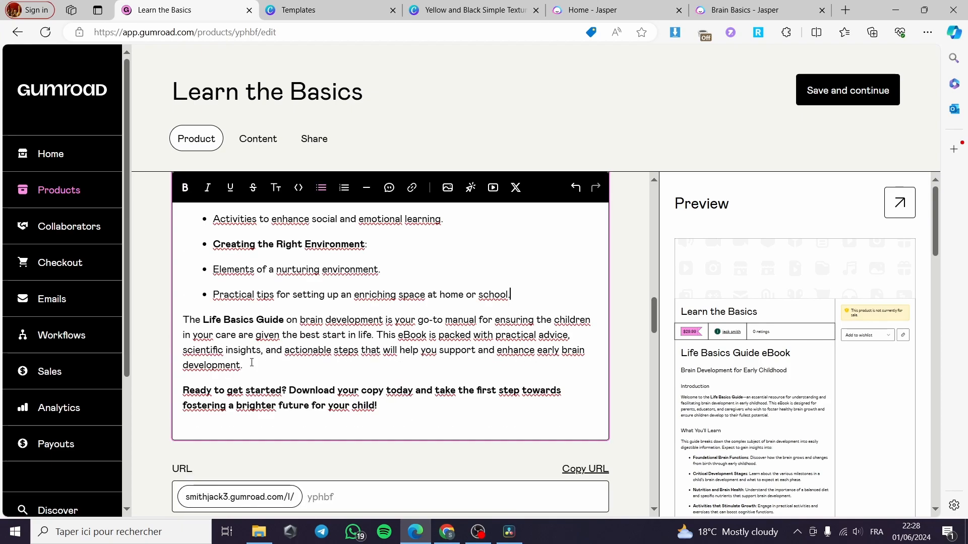
Delete the heading and empty line above the paragraph starting "By the end of this eBook" in the description
scroll(289, 351, "up", 4)
scroll(289, 352, "up", 6)
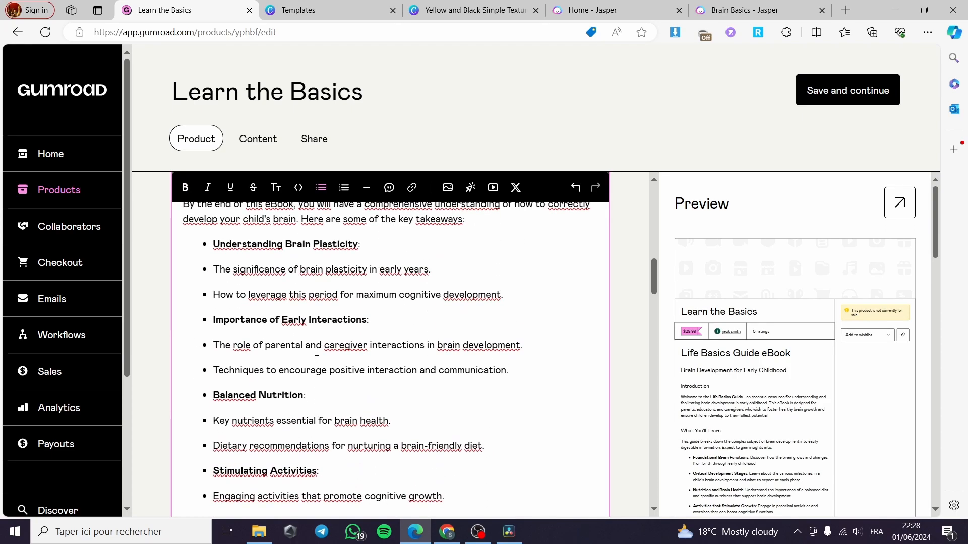
left_click(282, 302)
left_click_drag(282, 303, 181, 303)
key("BackSpace")
key("BackSpace")
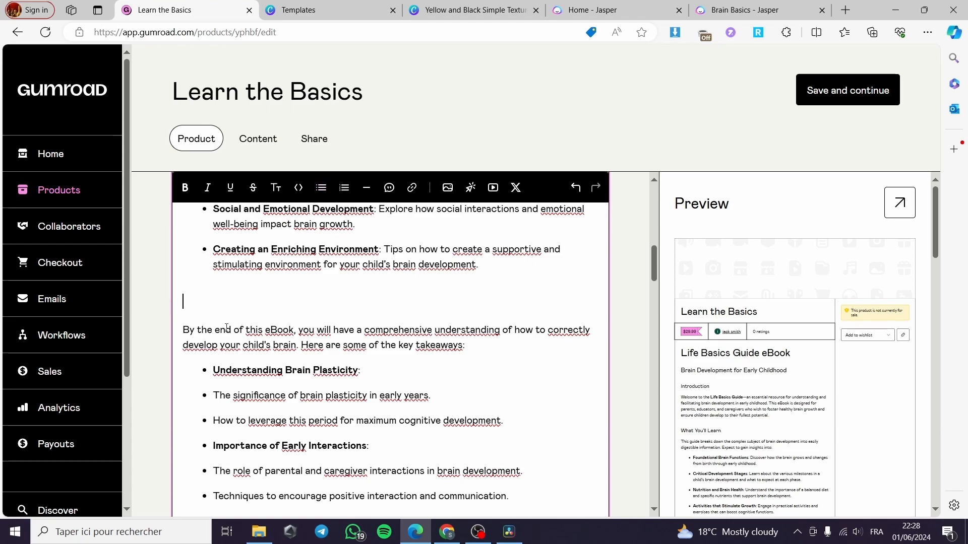
scroll(431, 361, "up", 1)
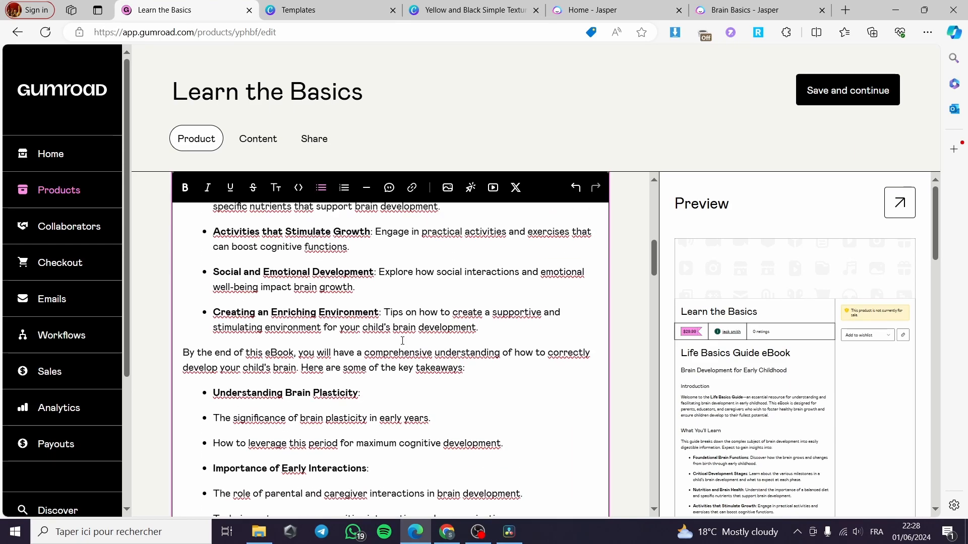
Remove the "Introduction" heading and the "Life Basics Guide eBook" title with their blank lines, so the description starts with "Brain Development for Early Childhood"
scroll(403, 341, "up", 6)
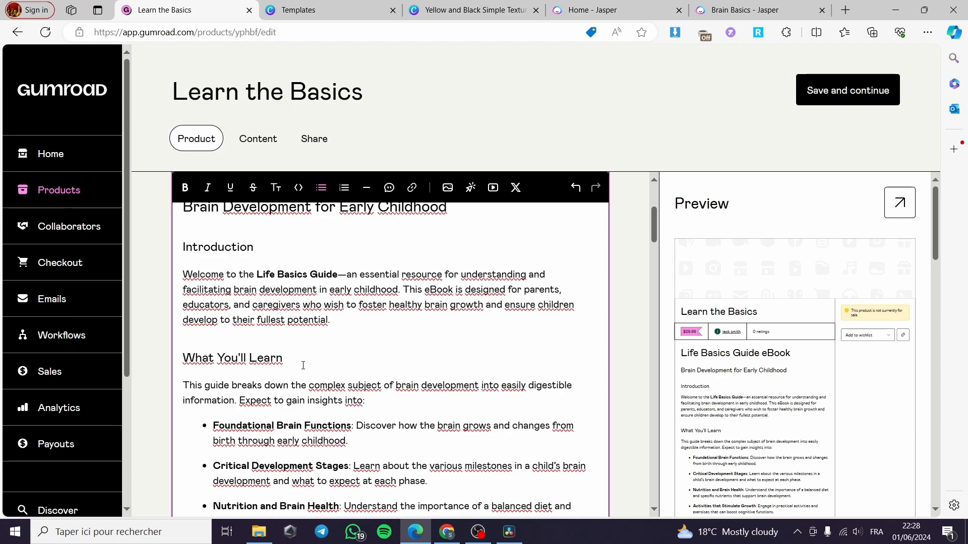
key("shift+Home")
key("BackSpace")
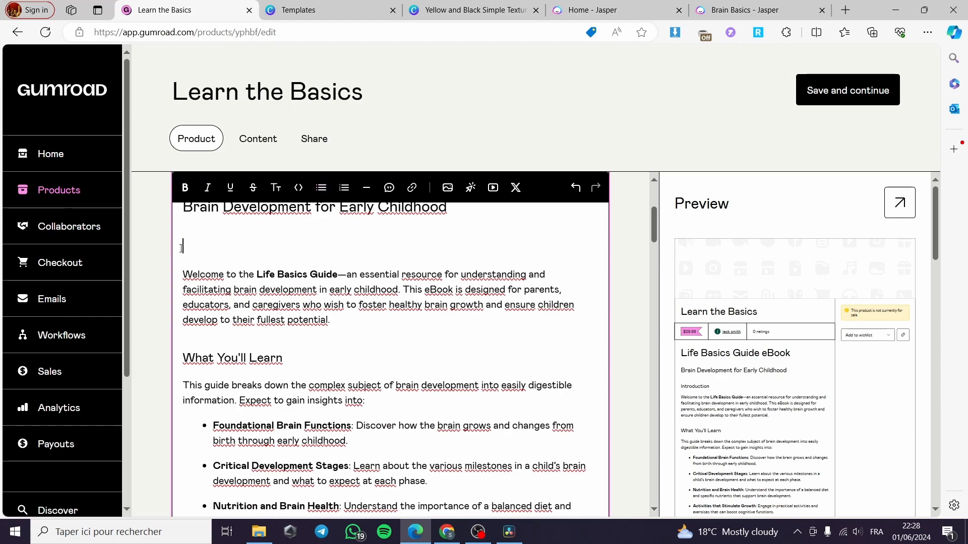
scroll(268, 250, "up", 2)
left_click_drag(459, 339, 48, 336)
left_click_drag(482, 311, 182, 291)
key("BackSpace")
left_click(194, 374)
key("BackSpace")
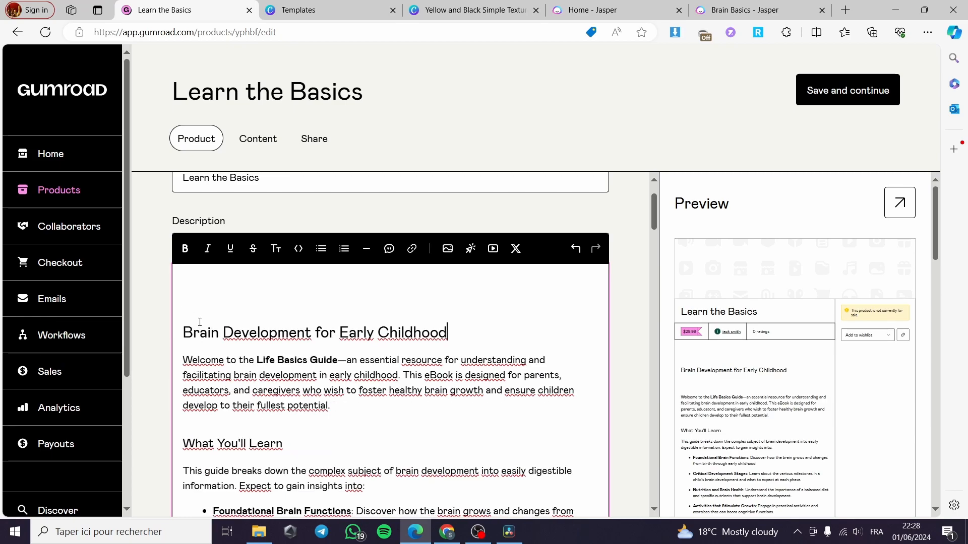
left_click(183, 332)
key("BackSpace")
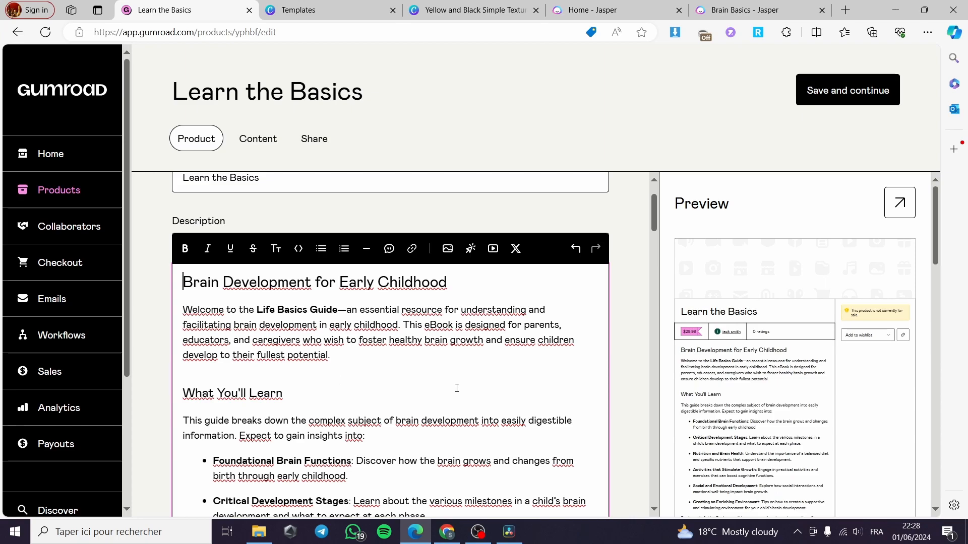
Set the ending of the product's URL to "ebookforbrain"
scroll(528, 380, "down", 5)
scroll(721, 436, "down", 6)
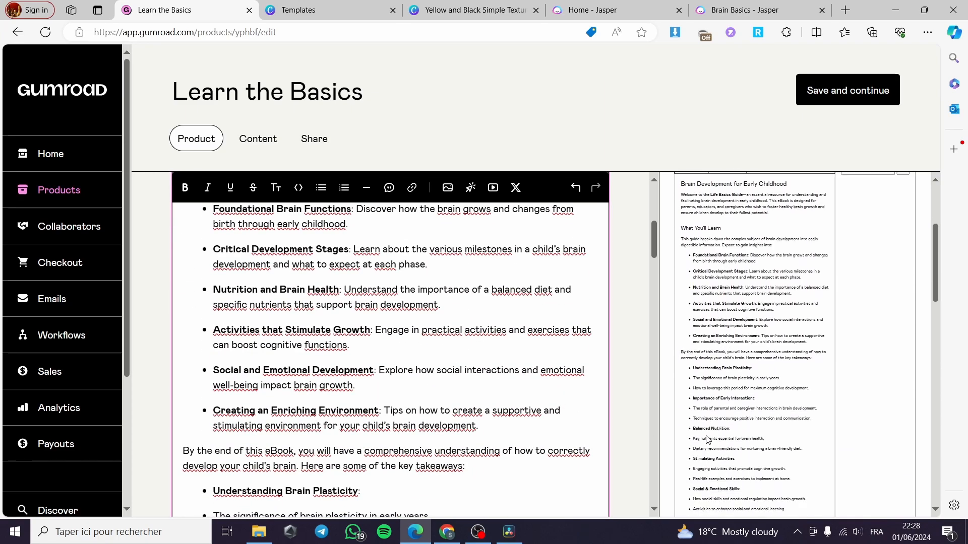
scroll(487, 403, "down", 12)
scroll(488, 403, "down", 3)
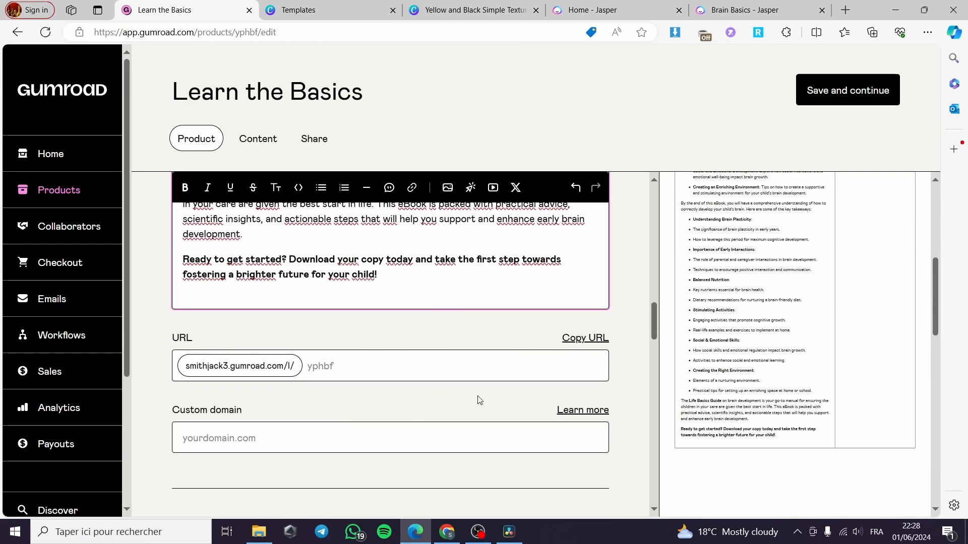
left_click(328, 367)
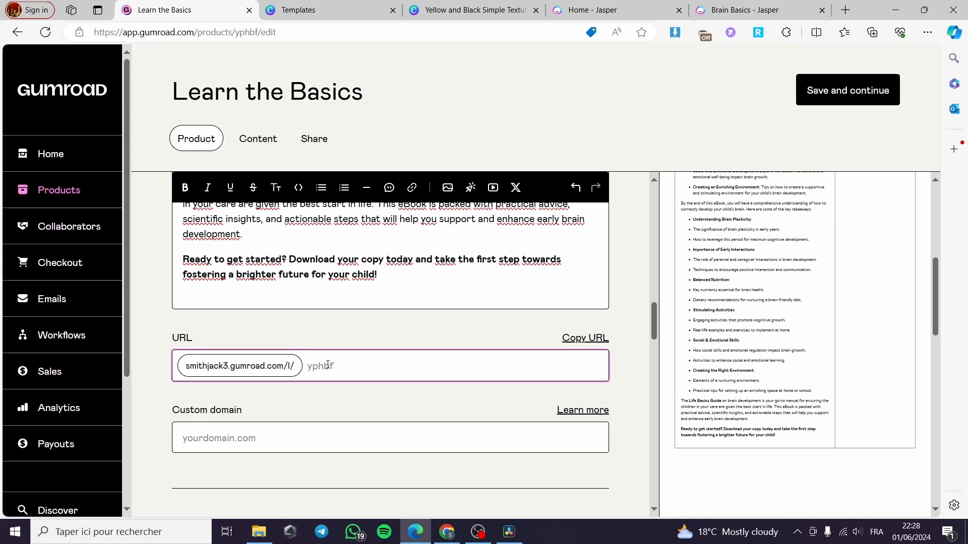
type("ebookforbrain")
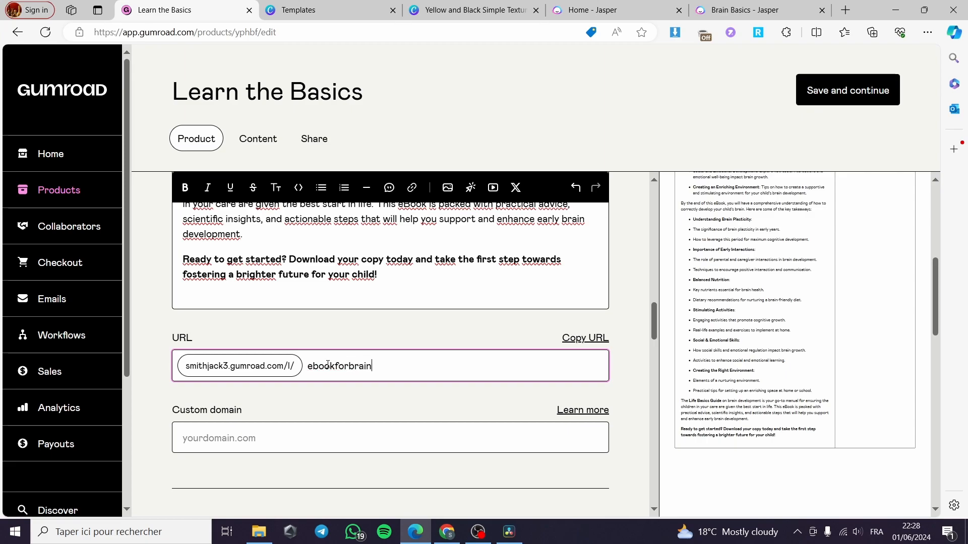
Review the cover and thumbnail image requirements and highlight the minimum cover size of 1280x720
scroll(492, 434, "down", 15)
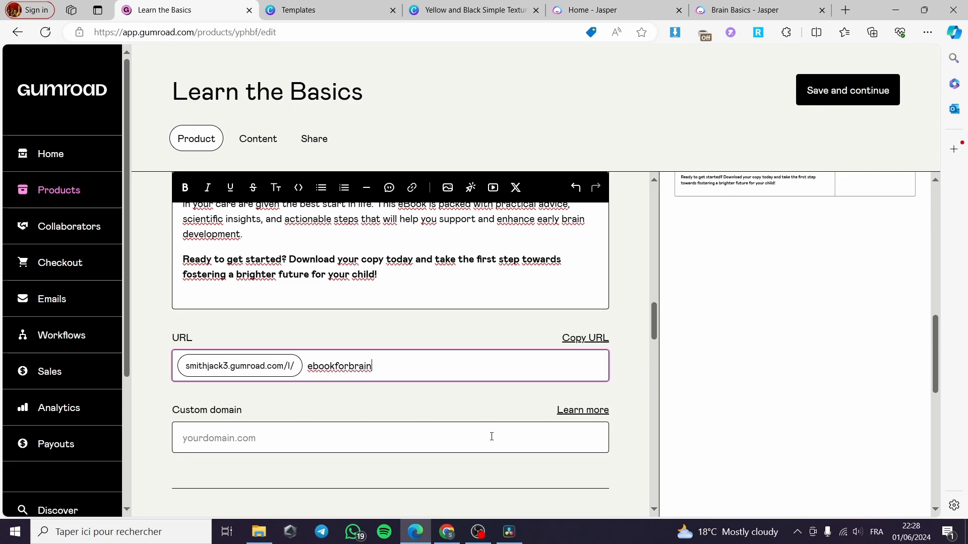
scroll(432, 437, "up", 10)
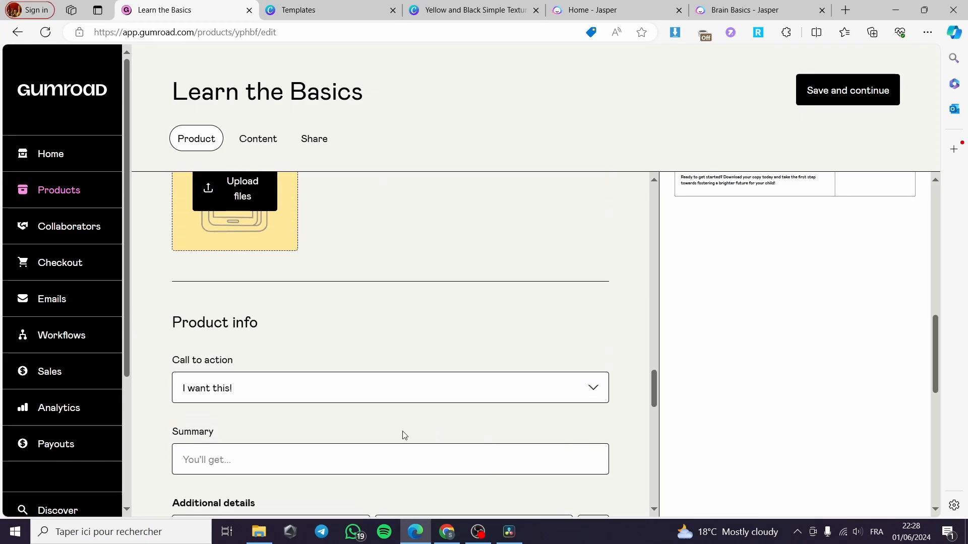
scroll(222, 401, "up", 5)
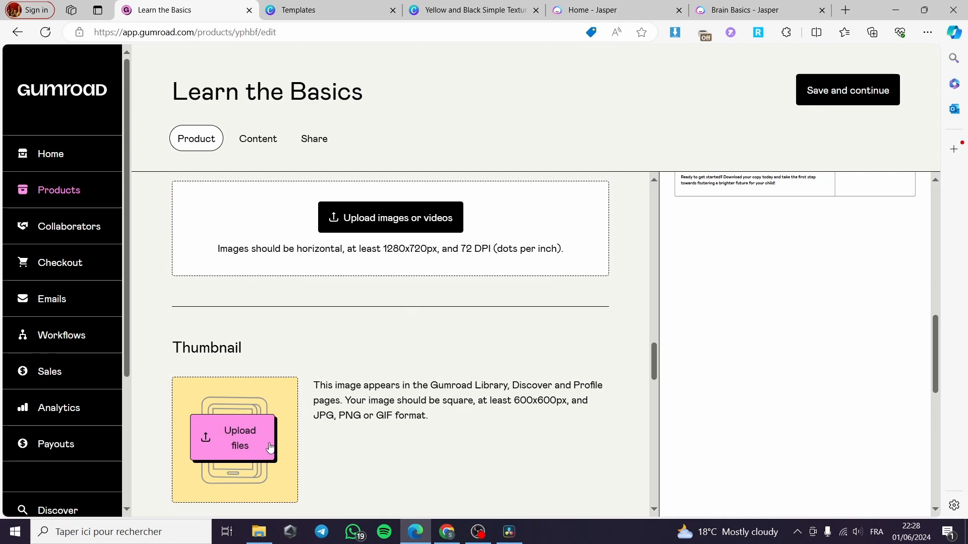
scroll(221, 428, "up", 3)
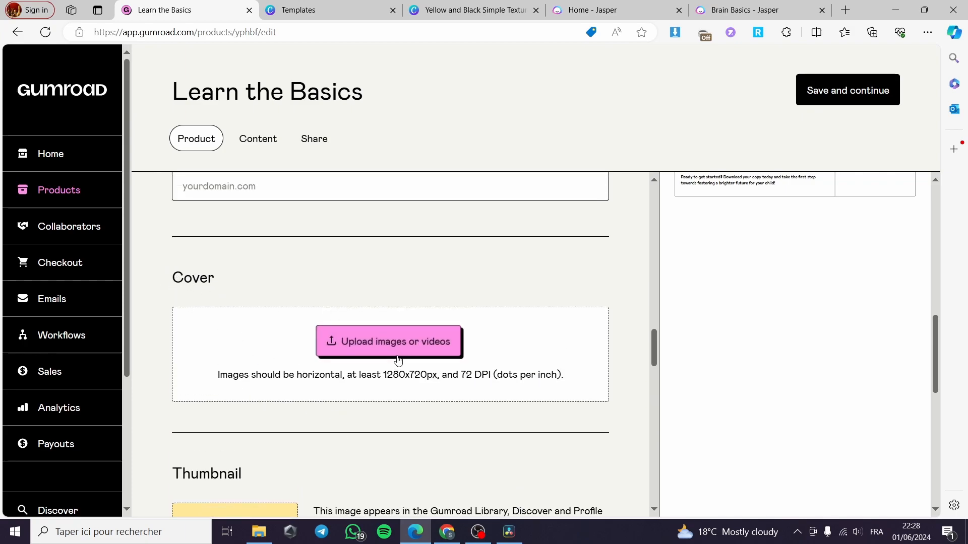
mouse_move(426, 375)
left_mouse_down()
mouse_move(387, 378)
mouse_move(428, 377)
left_mouse_up()
right_click(386, 378)
key("Escape")
Switch to Canva, download the 1280 × 720 px cover design as a PNG, and return to the Gumroad product form
left_click(347, 9)
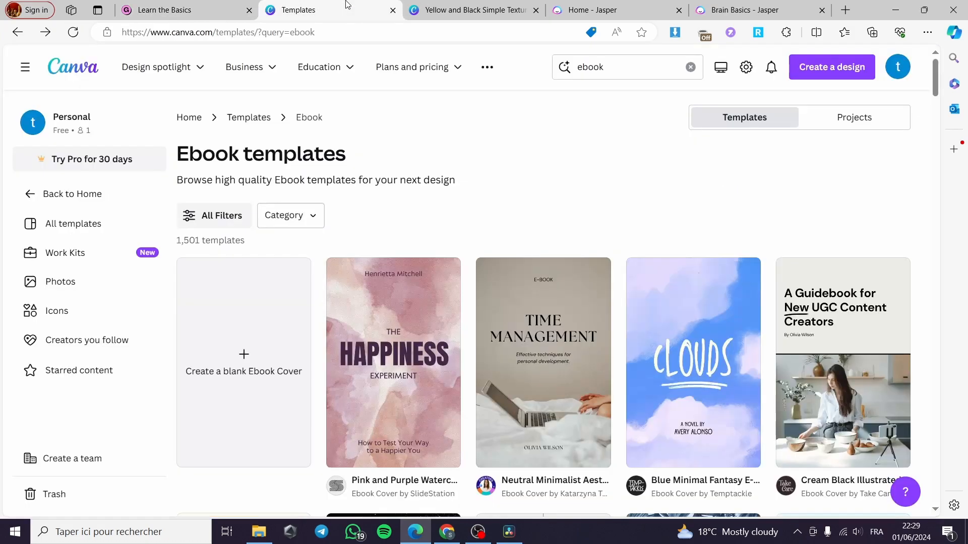
left_click(271, 273)
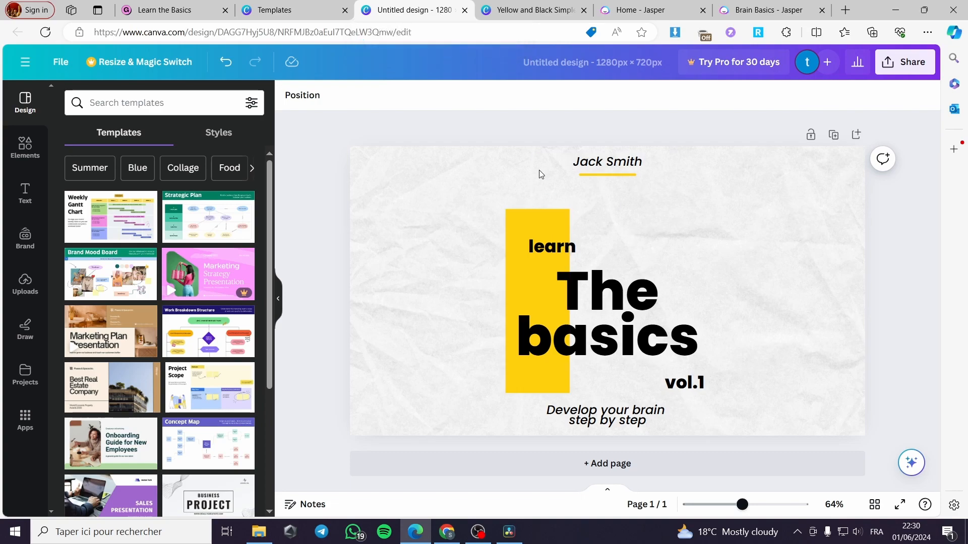
left_click(511, 6)
left_click(409, 9)
left_click(927, 61)
left_click(787, 371)
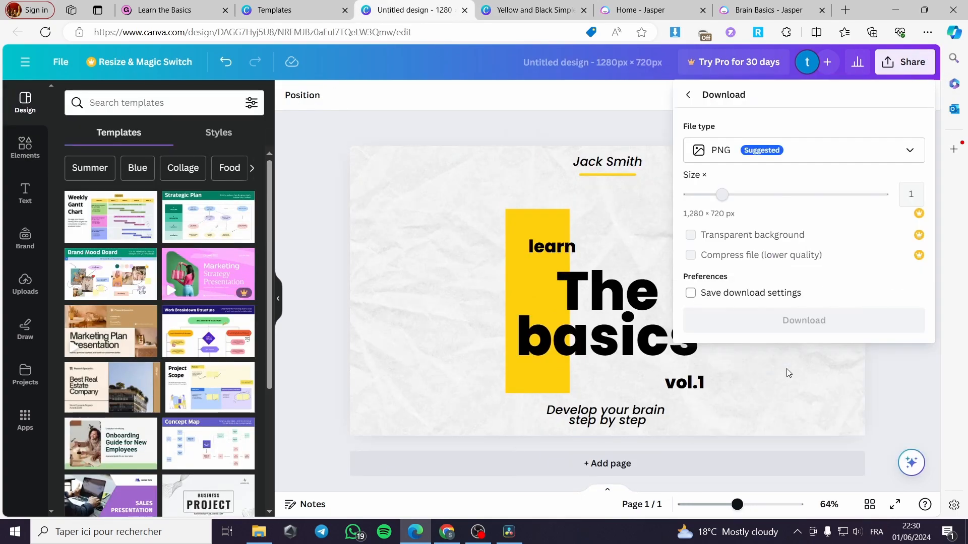
left_click(807, 321)
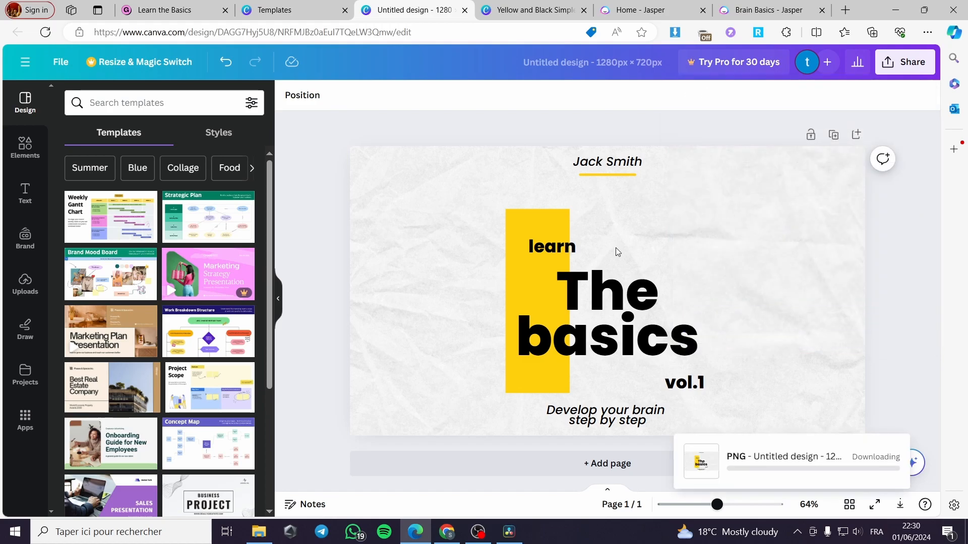
left_click(181, 9)
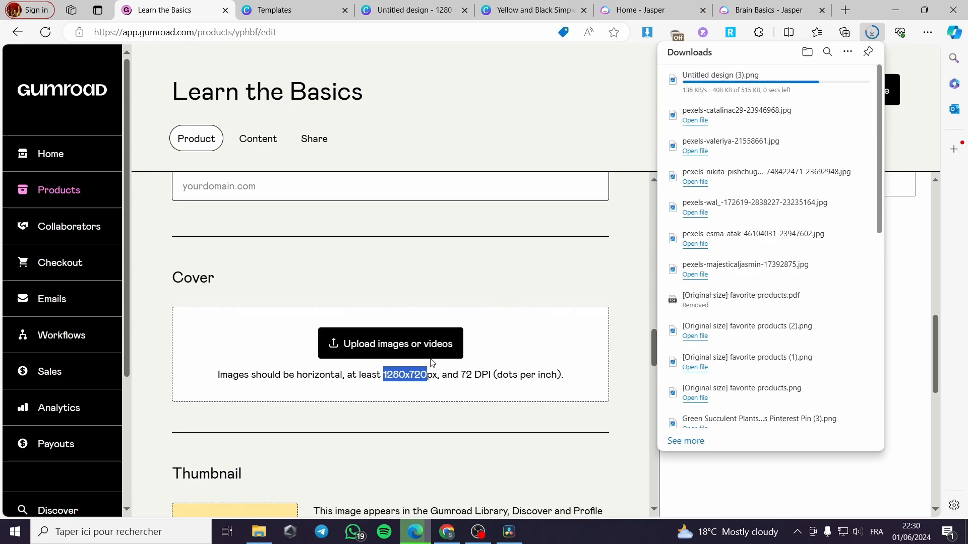
Upload the downloaded "Untitled design (3)" PNG from the computer as the product's cover image
left_click_drag(716, 77, 452, 351)
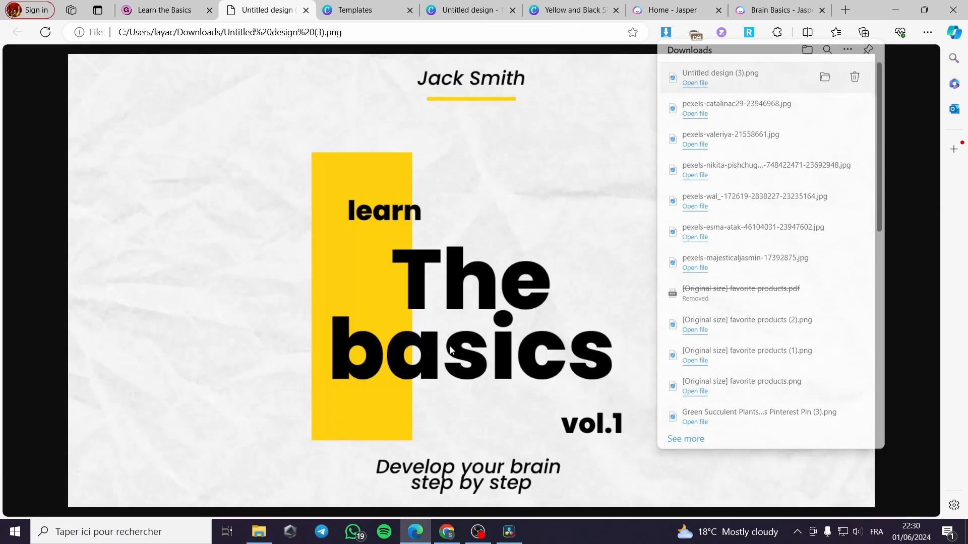
left_click(311, 11)
left_click(394, 344)
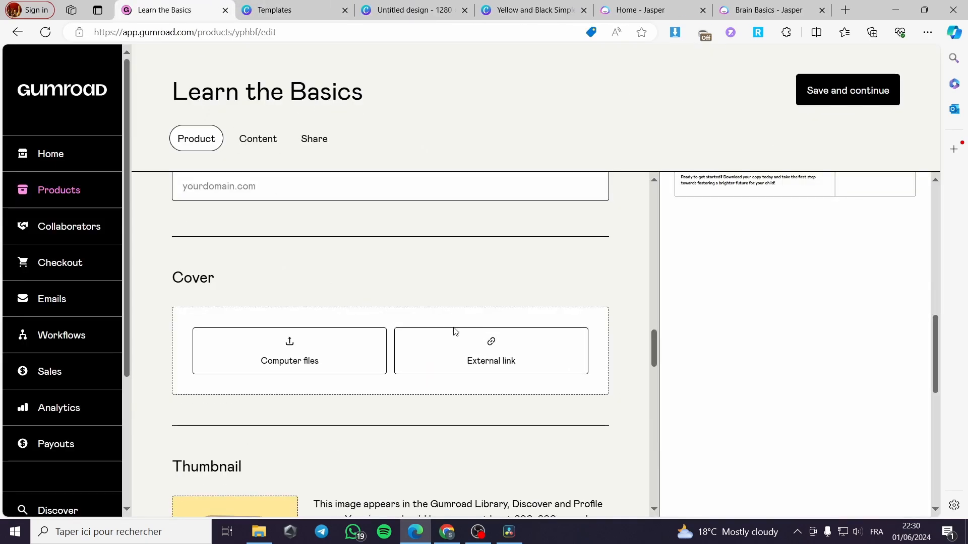
left_click(317, 362)
double_click(458, 201)
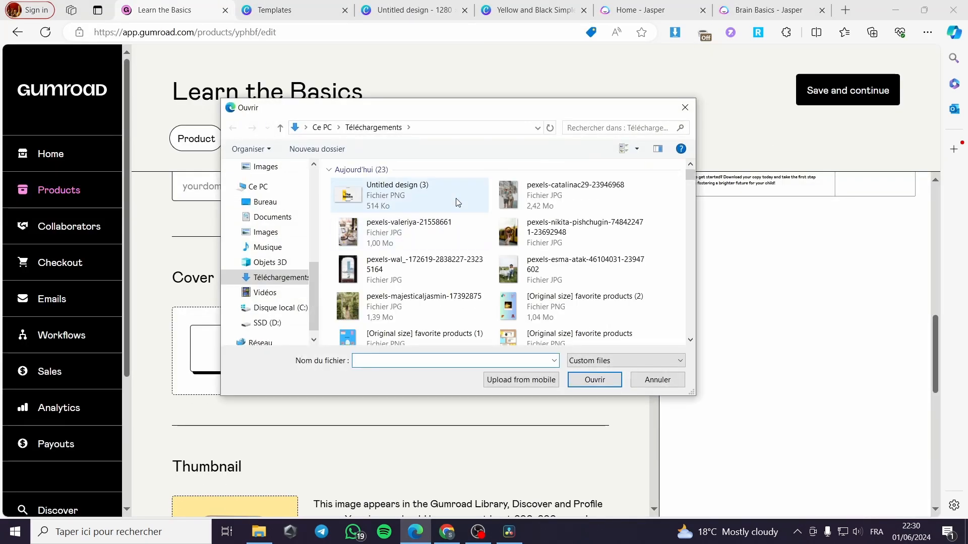
Check the thumbnail size requirement, and switch to Canva to create a new custom-size design of 600 × 600 px
scroll(452, 368, "down", 2)
scroll(453, 368, "down", 2)
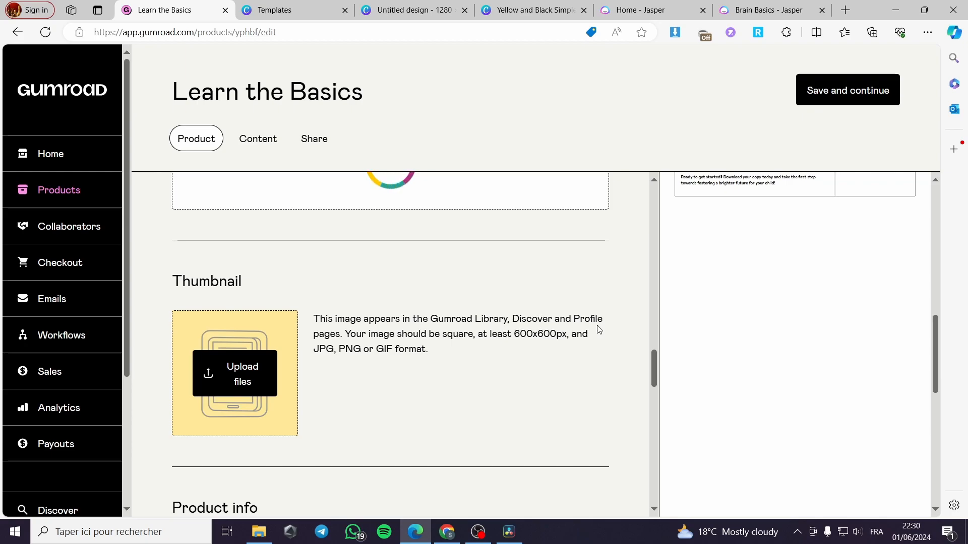
left_click_drag(556, 334, 526, 338)
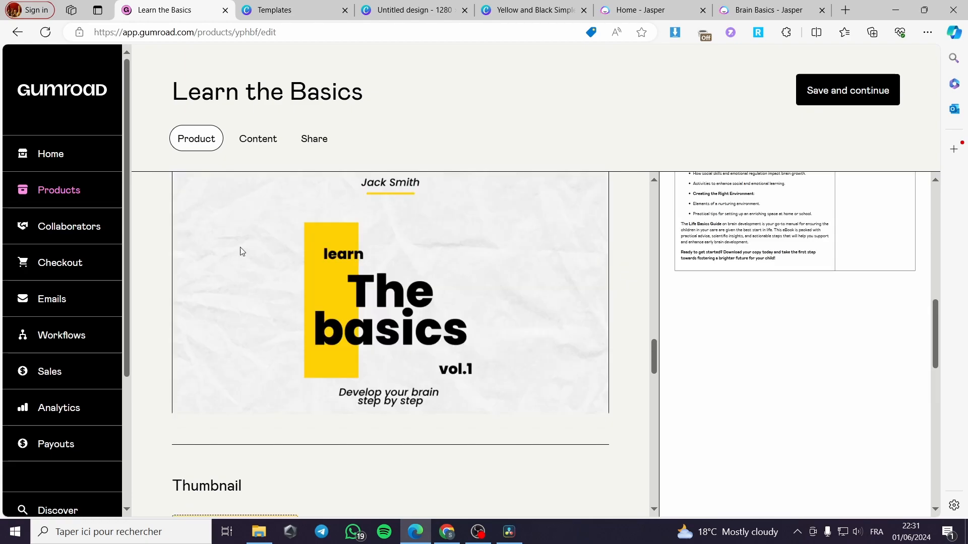
scroll(228, 235, "down", 5)
left_click(518, 287)
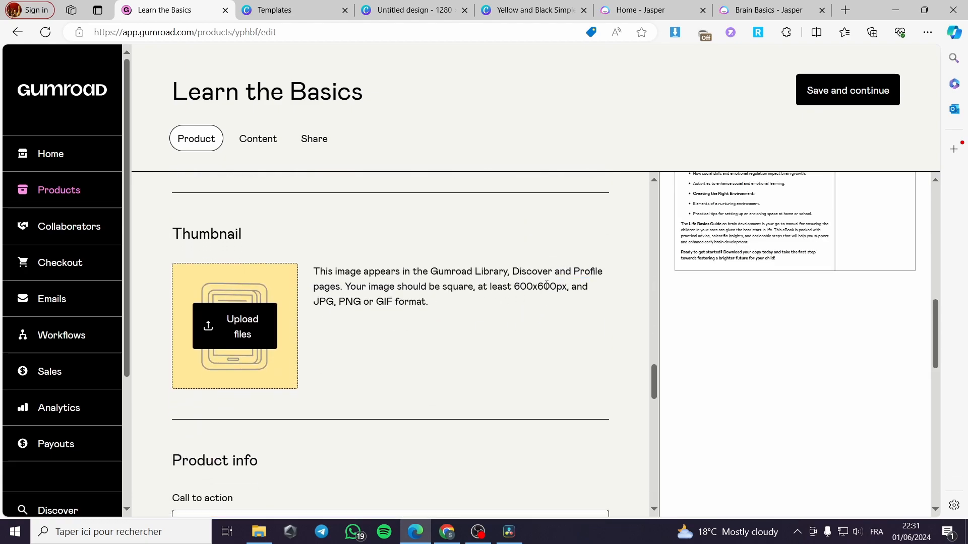
left_click(297, 10)
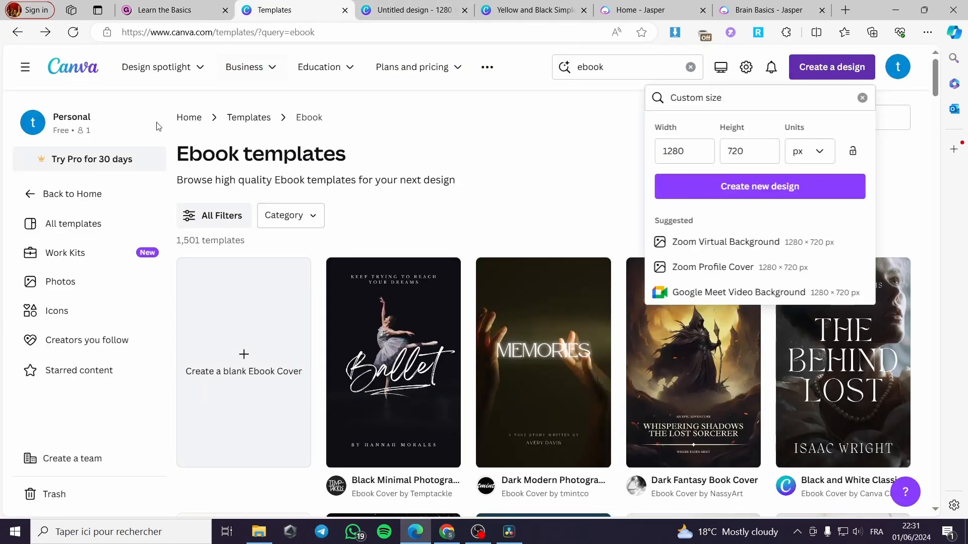
left_click(683, 146)
double_click(683, 145)
type("600")
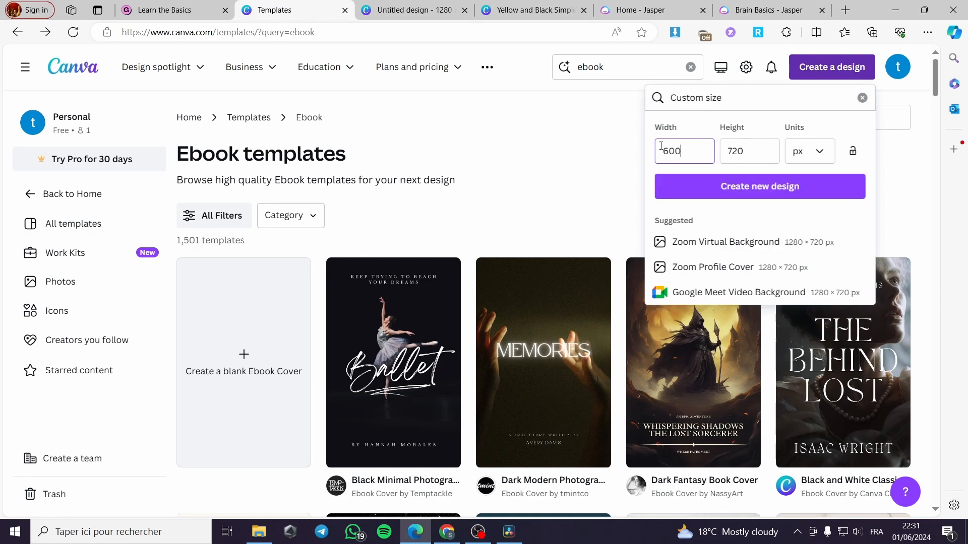
double_click(750, 152)
type("600")
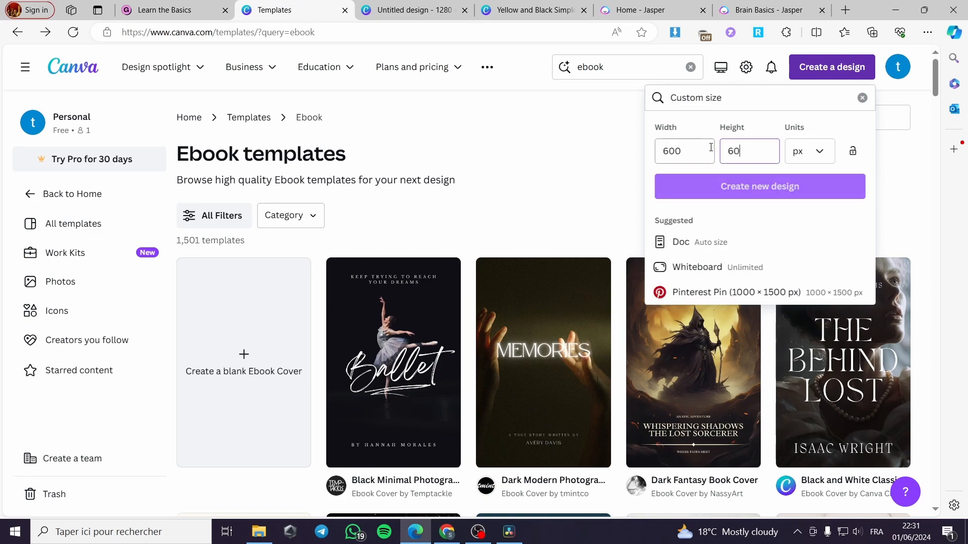
left_click(781, 186)
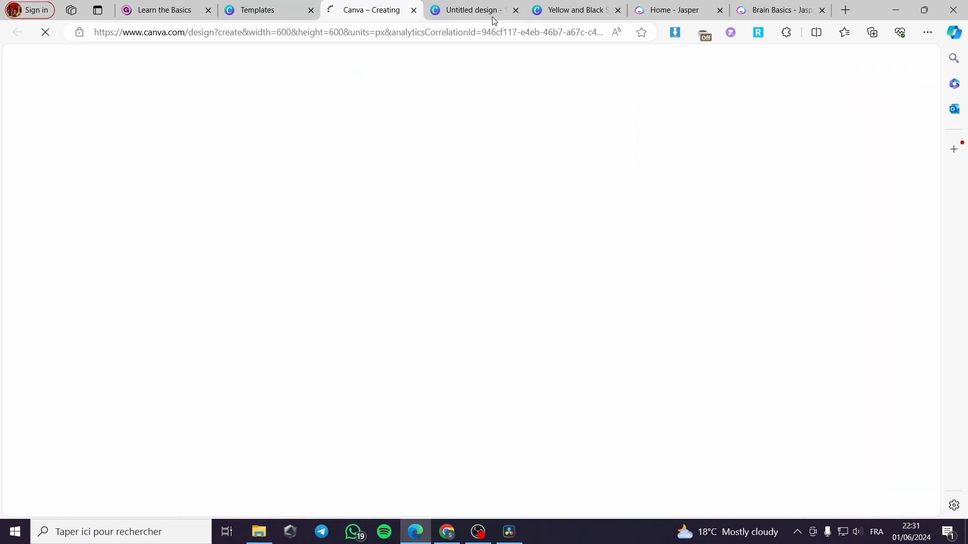
Copy all text elements and the yellow rectangle from the 1280 × 720 px cover design and paste them into the 600 × 600 px design
left_click(476, 6)
left_click(541, 198)
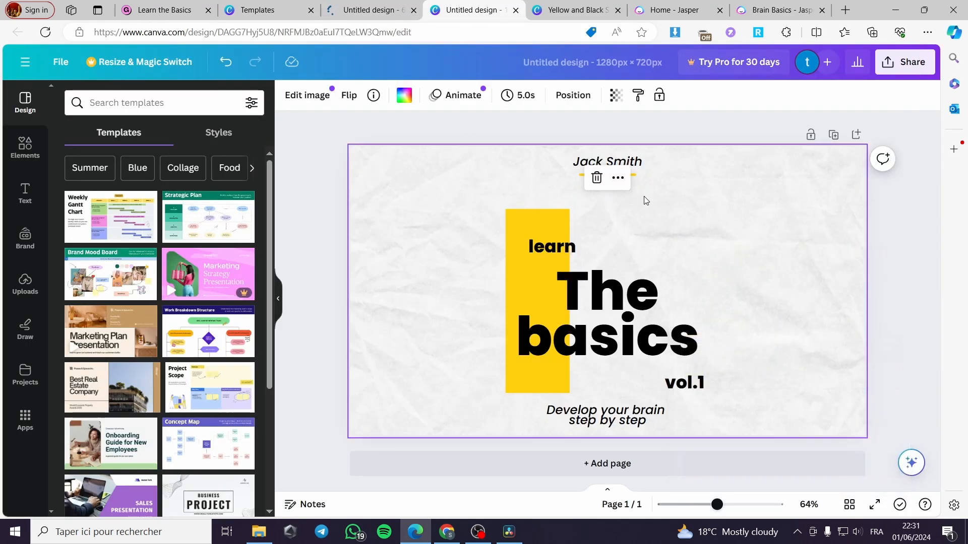
left_click(592, 162)
left_click(542, 224, "shift")
left_click(554, 246, "shift")
left_click(591, 294, "shift")
left_click(668, 377, "shift")
left_click(568, 418, "shift")
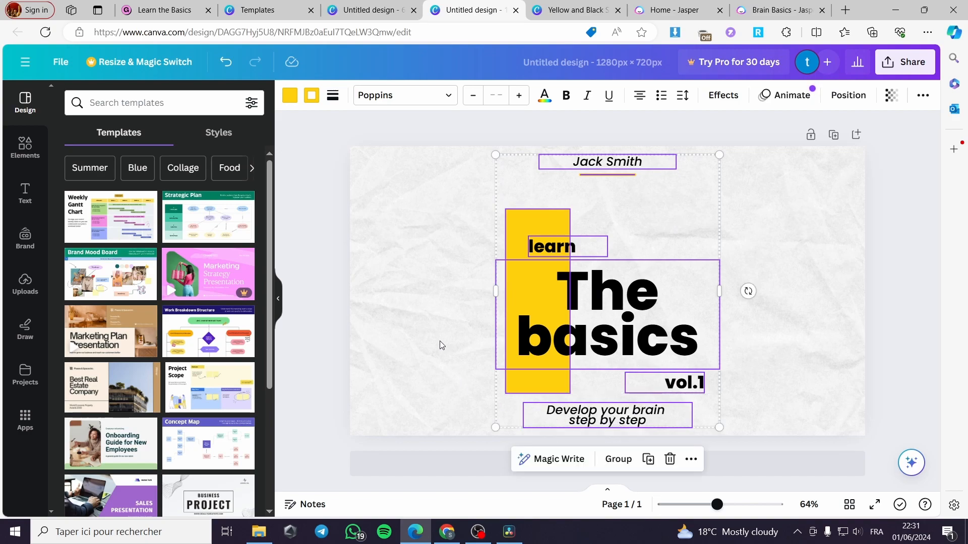
left_click(367, 10)
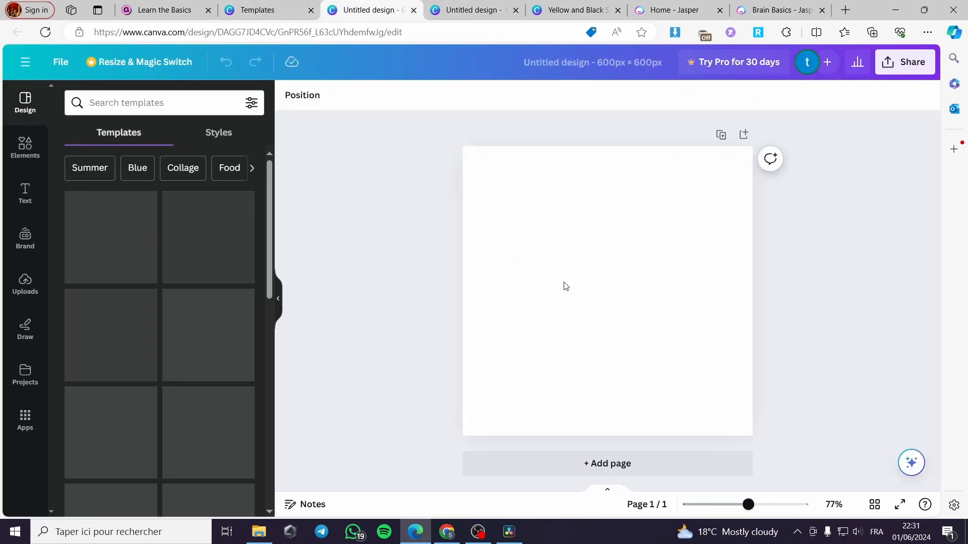
key("ctrl+v")
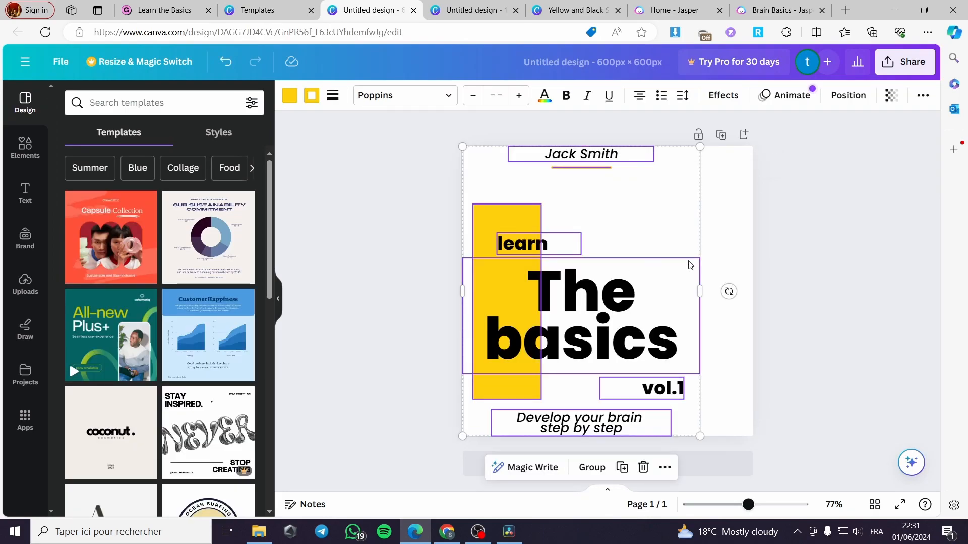
Scale down and centre the pasted elements on the square page, and copy the crumpled-paper background over from the 1280 × 720 px design
left_click_drag(704, 447, 680, 412)
left_click_drag(629, 192, 665, 196)
left_click(741, 239)
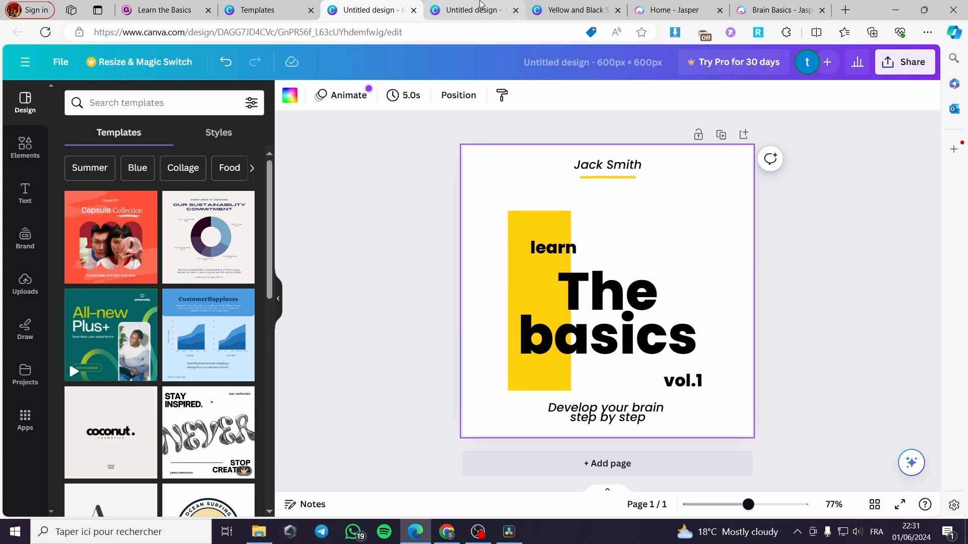
left_click(439, 9)
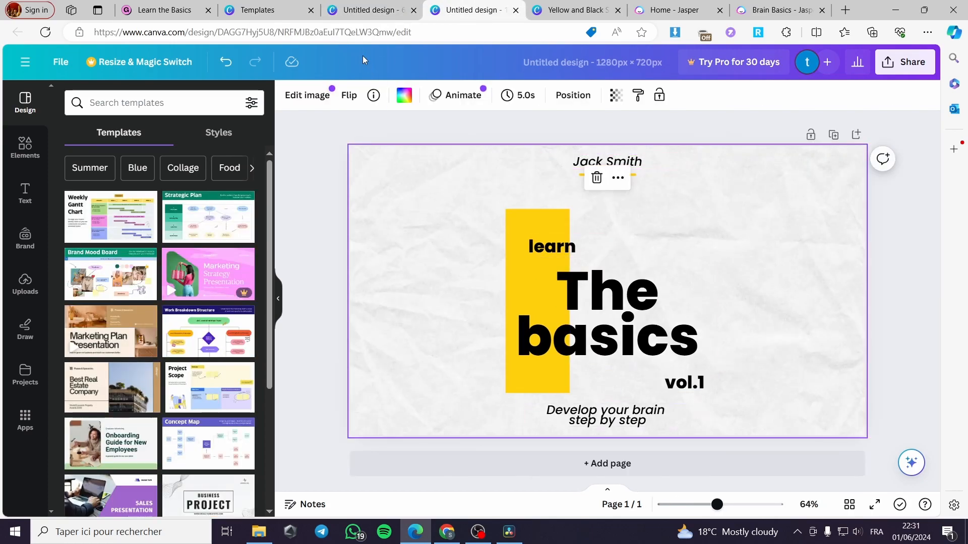
left_click(359, 7)
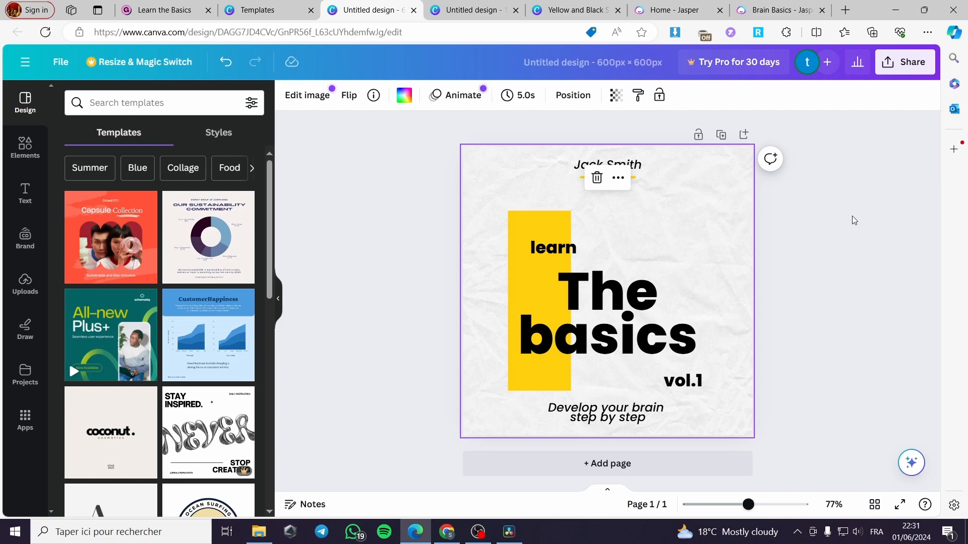
Download the 600 × 600 px design as a PNG and return to the Gumroad product form
left_click(913, 62)
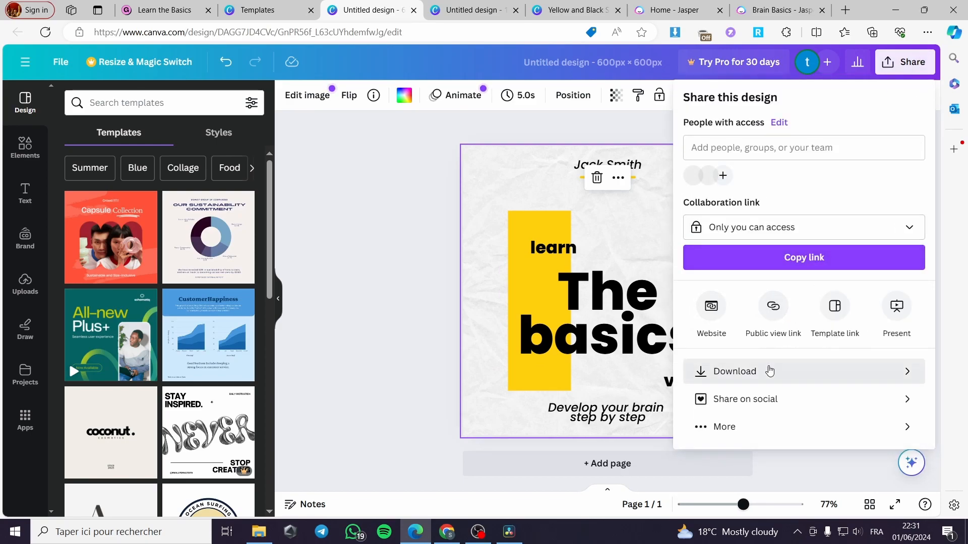
left_click(769, 371)
left_click(801, 320)
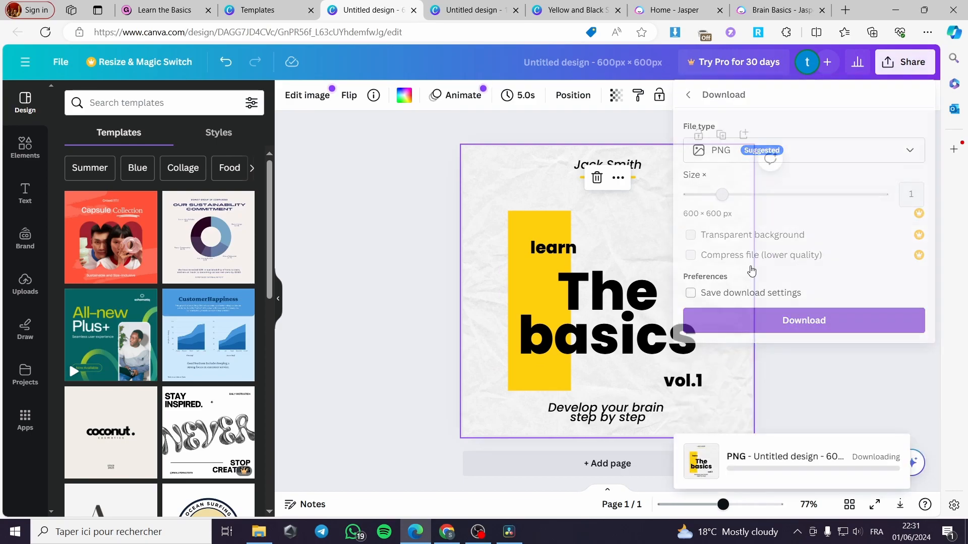
left_click(161, 9)
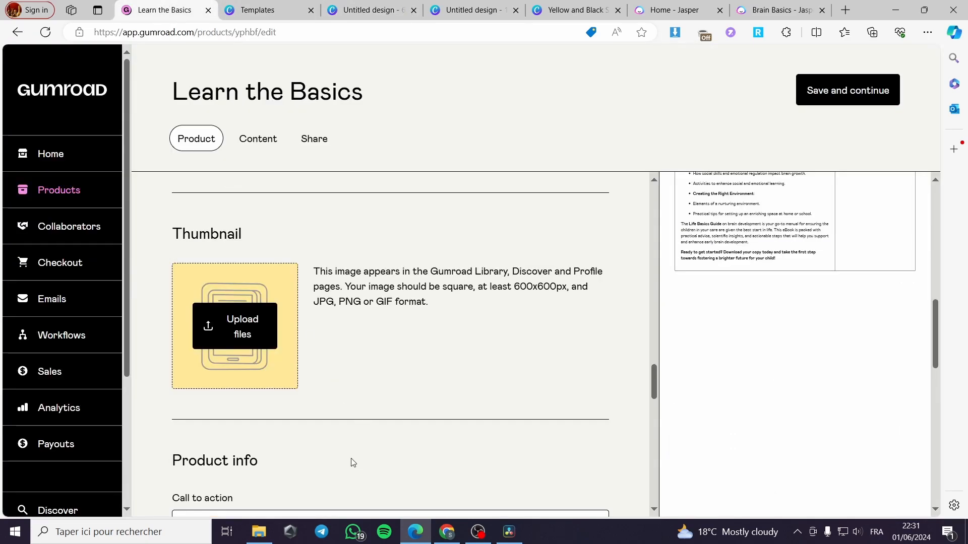
Upload the downloaded 600 × 600 px PNG as the product's thumbnail
scroll(353, 463, "down", 3)
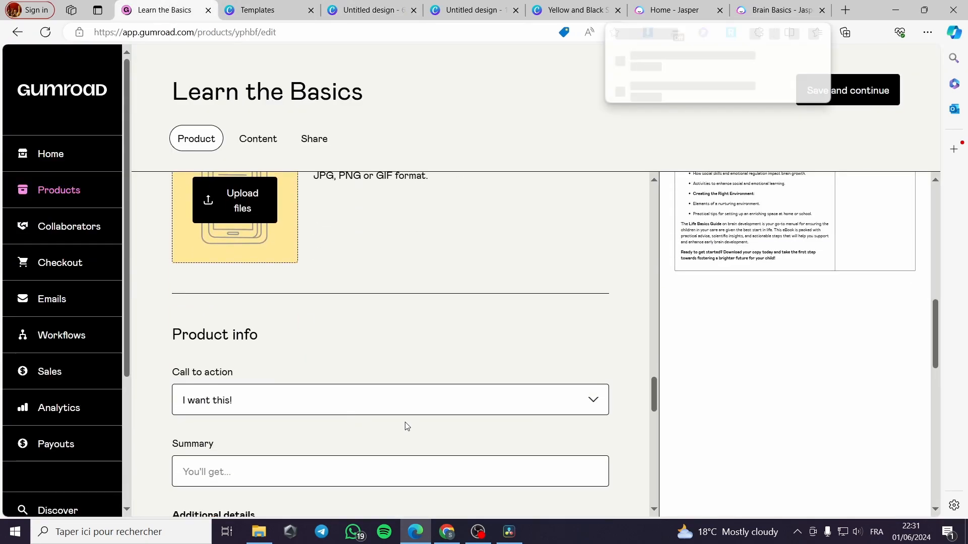
left_click(220, 217)
left_click(367, 294)
left_click(396, 265)
double_click(395, 266)
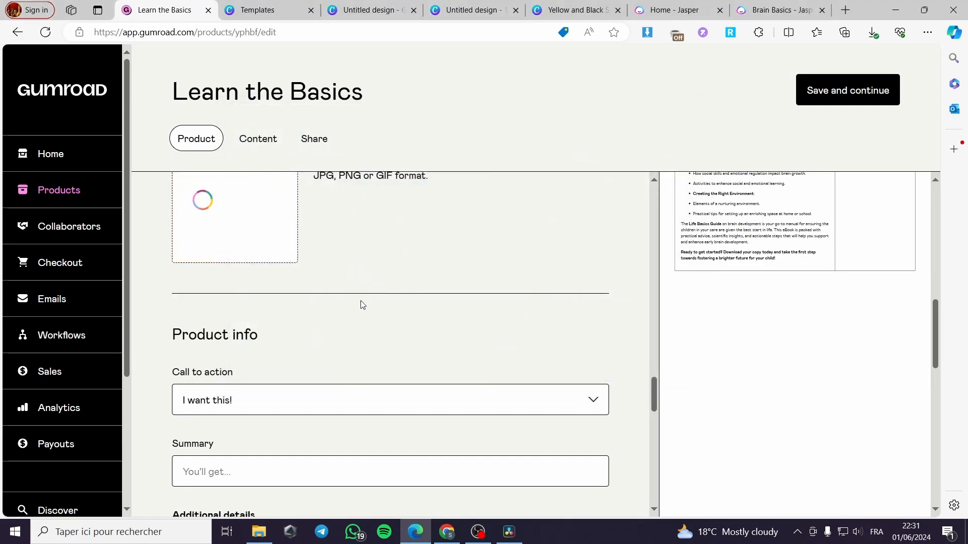
Set the product's call to action to "Buy this"
scroll(260, 314, "up", 2)
scroll(316, 350, "down", 3)
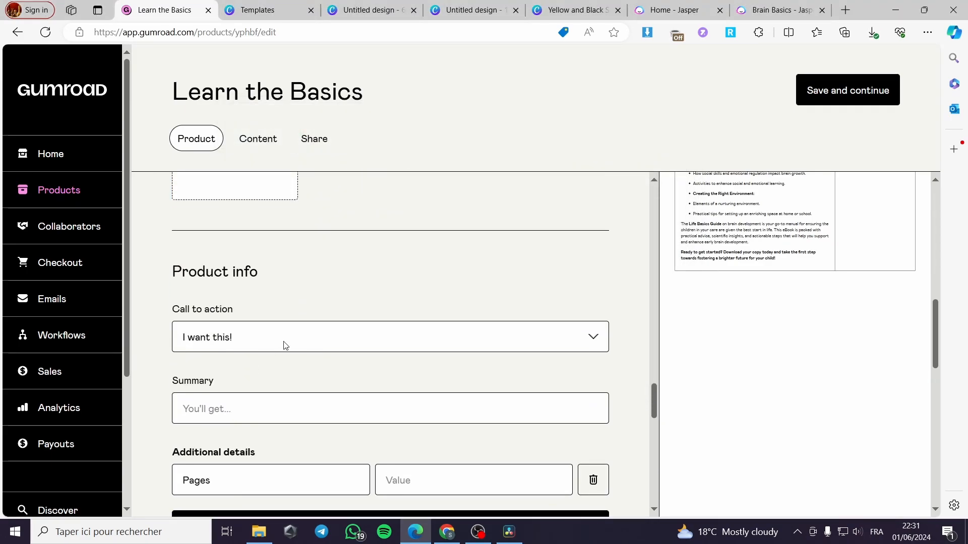
scroll(241, 298, "down", 1)
left_click(268, 278)
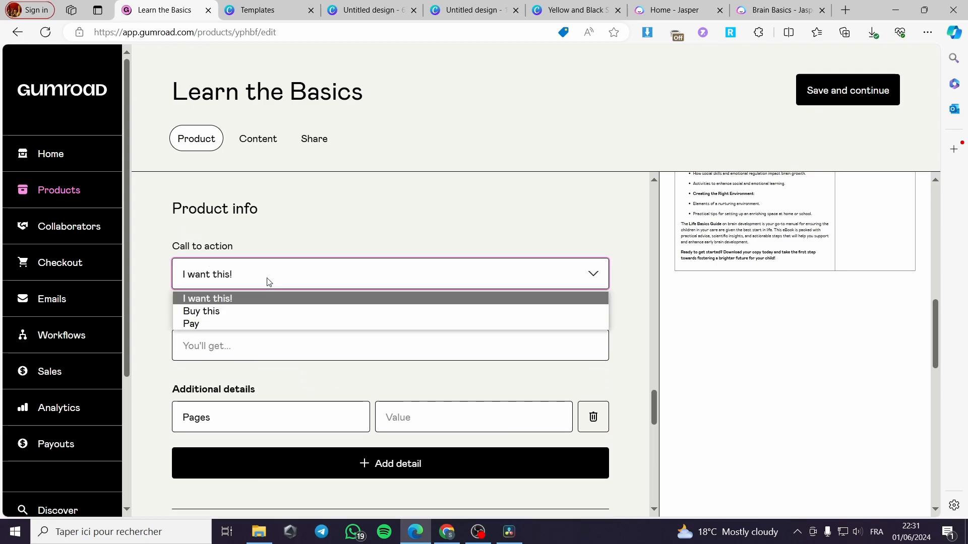
left_click(244, 312)
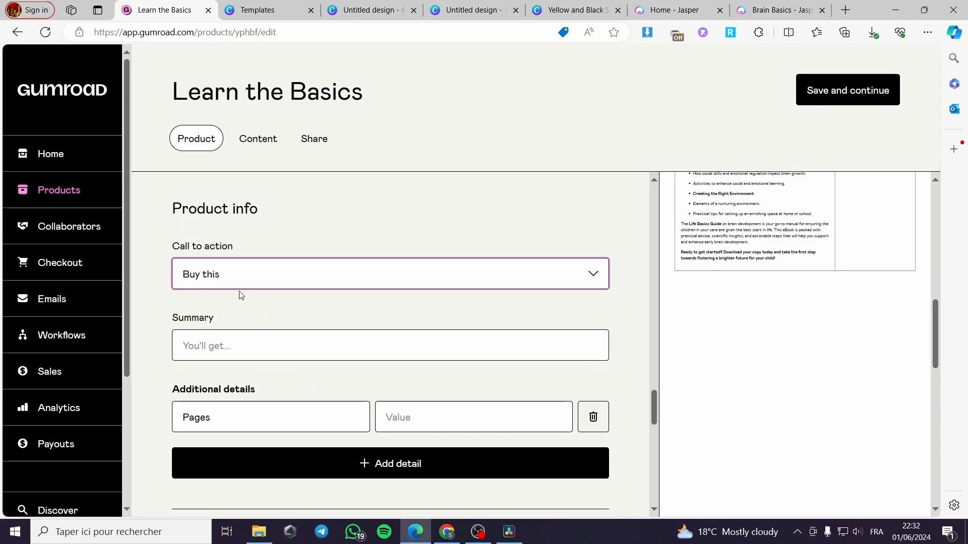
Enter "A great ebook for life" as the product summary
scroll(236, 343, "down", 1)
left_click(235, 277)
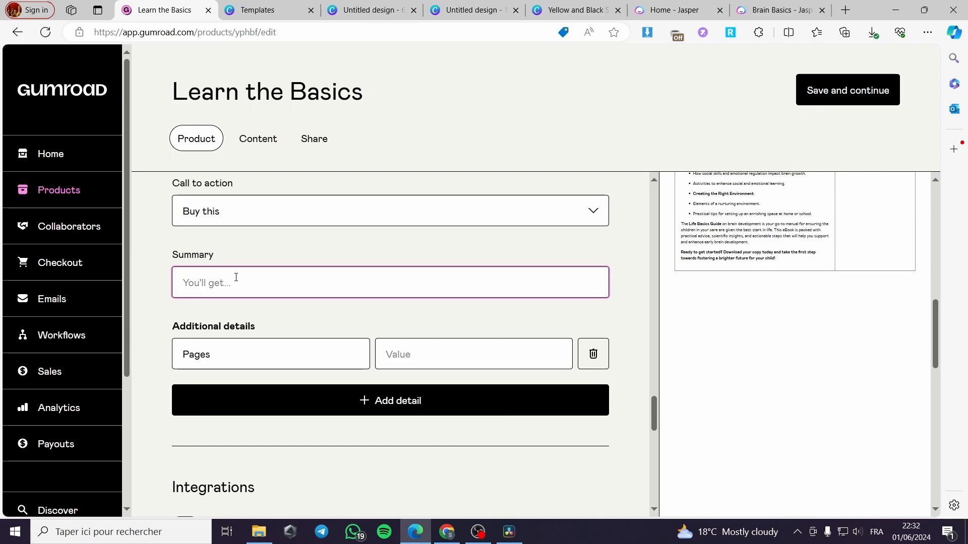
type("A great ebook for life")
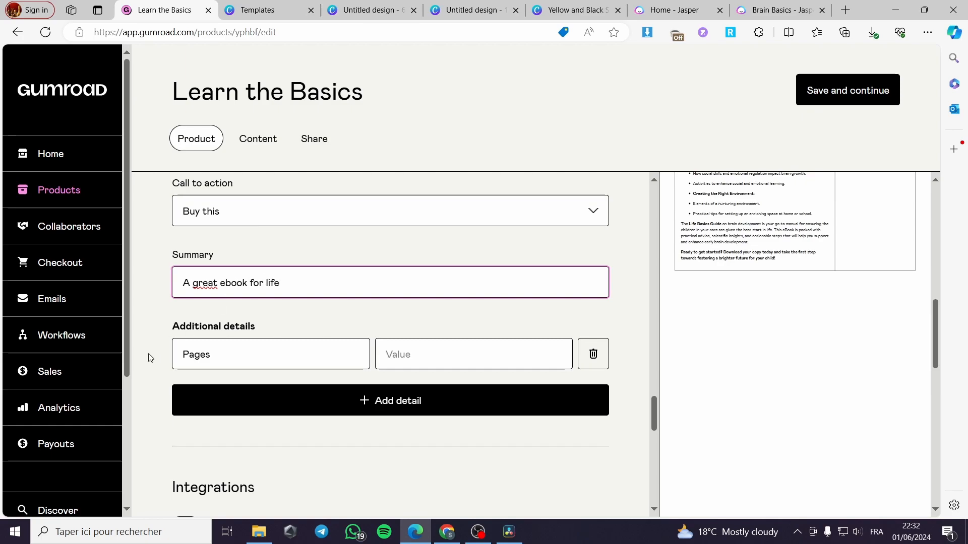
Look up the e-book's page count in its Canva design and replace the "Pages" label in the additional details with "3"
left_click(304, 351)
double_click(297, 351)
left_click(575, 10)
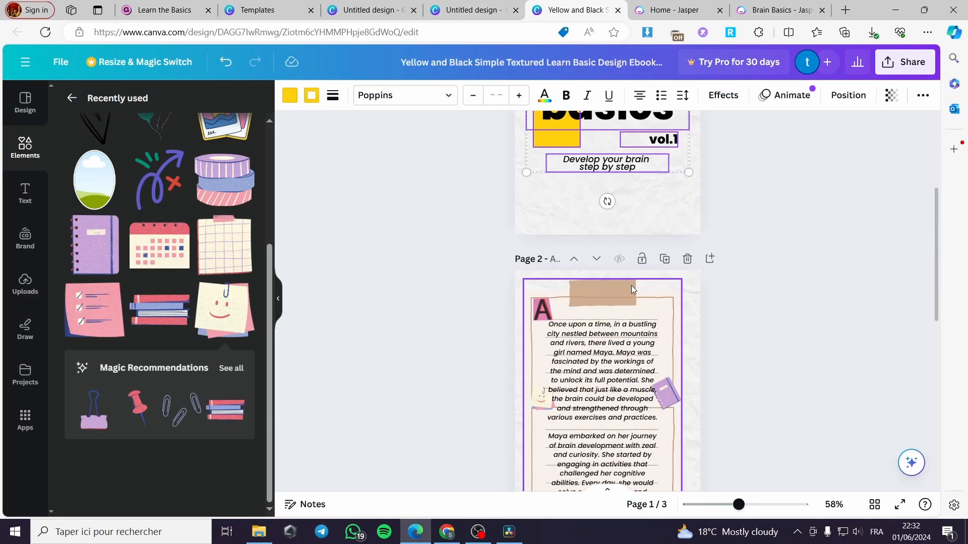
scroll(630, 287, "down", 6)
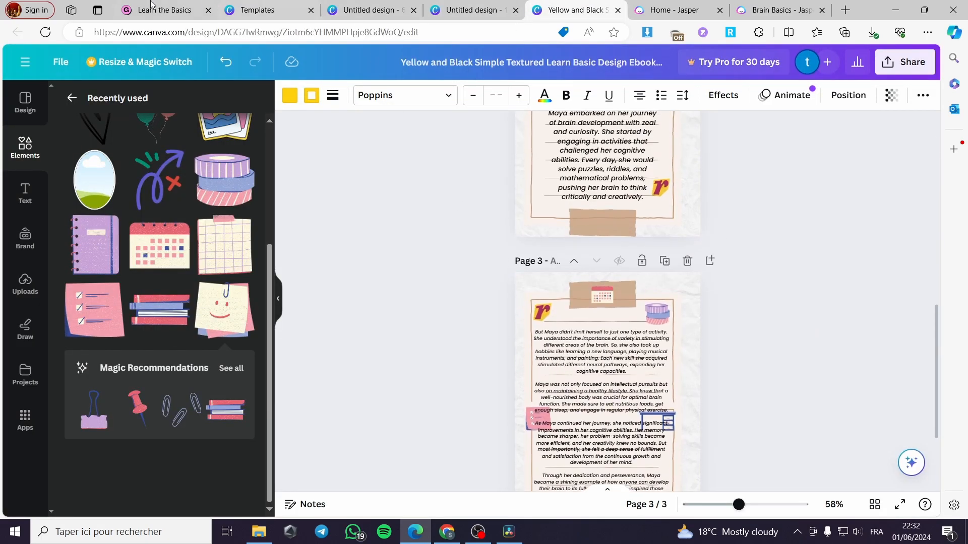
left_click(182, 11)
type("3")
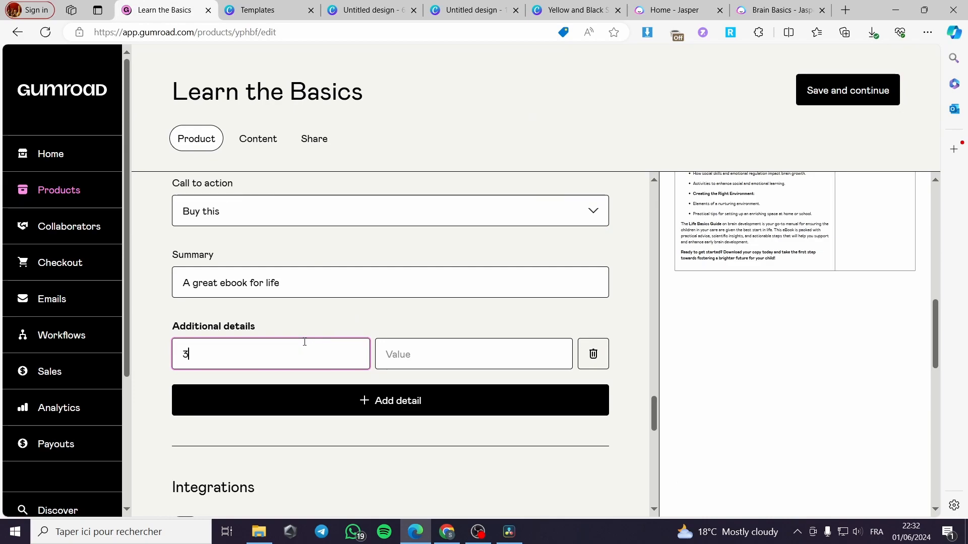
left_click(434, 350)
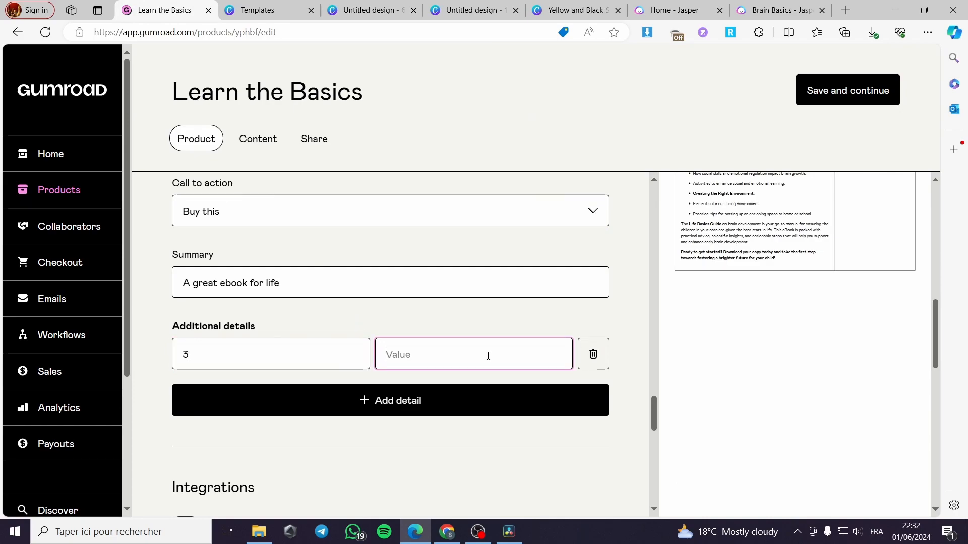
Mark the product as an e-publication for VAT purposes in its settings
scroll(378, 337, "down", 1)
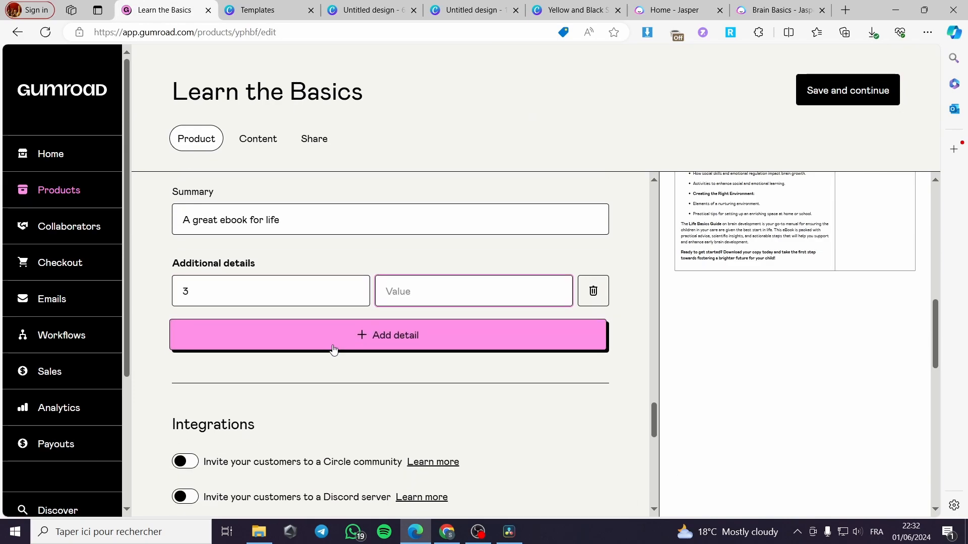
scroll(302, 327, "down", 2)
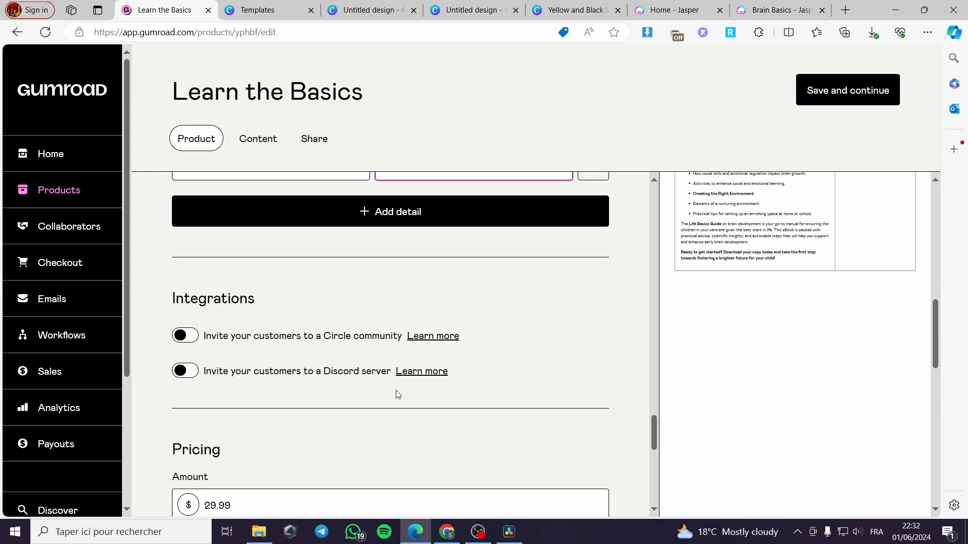
scroll(251, 367, "down", 5)
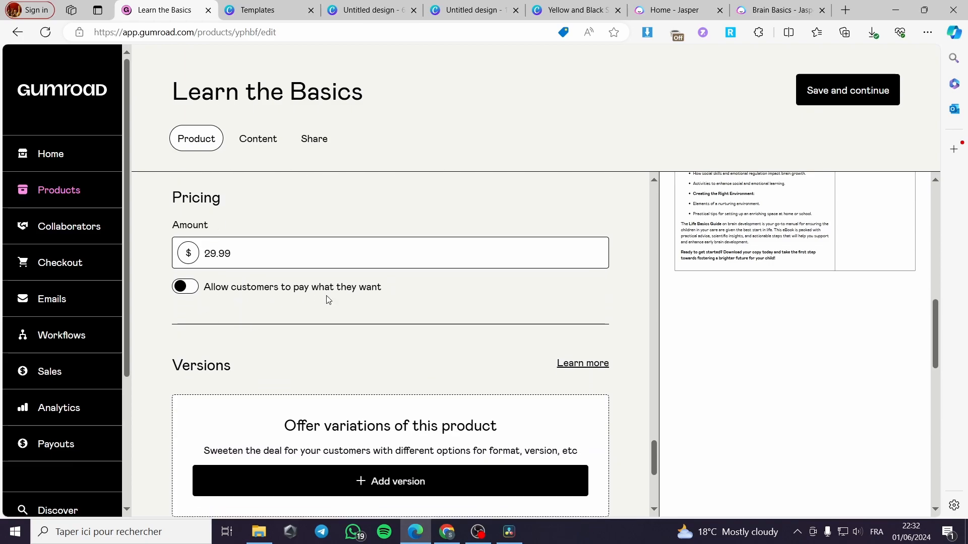
scroll(220, 288, "down", 3)
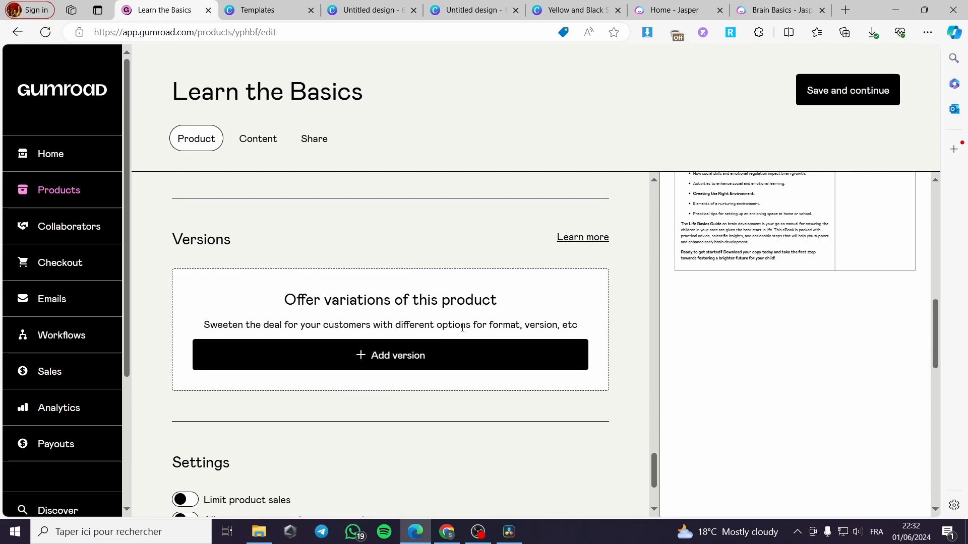
scroll(467, 282, "down", 3)
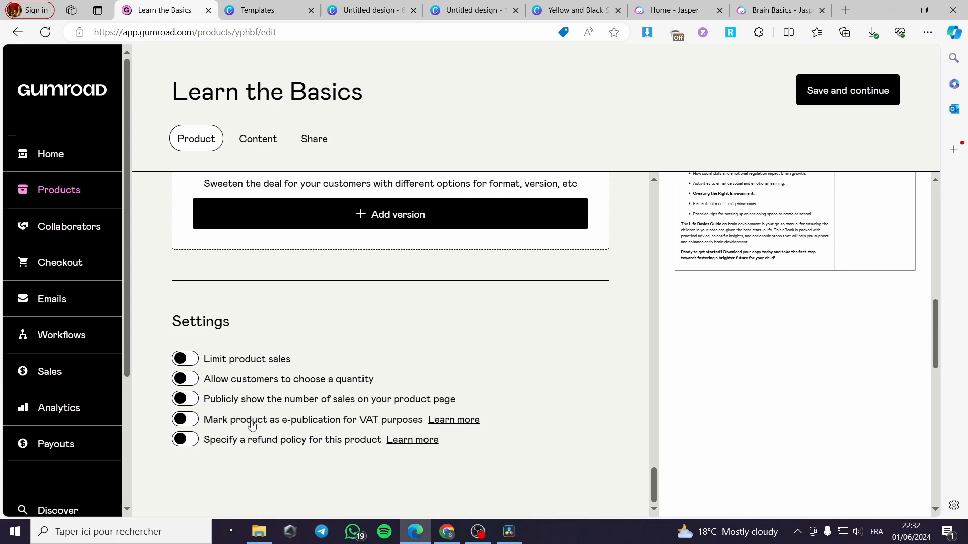
left_click(194, 425)
Save the product details and continue to the content editor
scroll(514, 367, "up", 8)
scroll(750, 261, "up", 2)
left_click(827, 96)
left_click(846, 100)
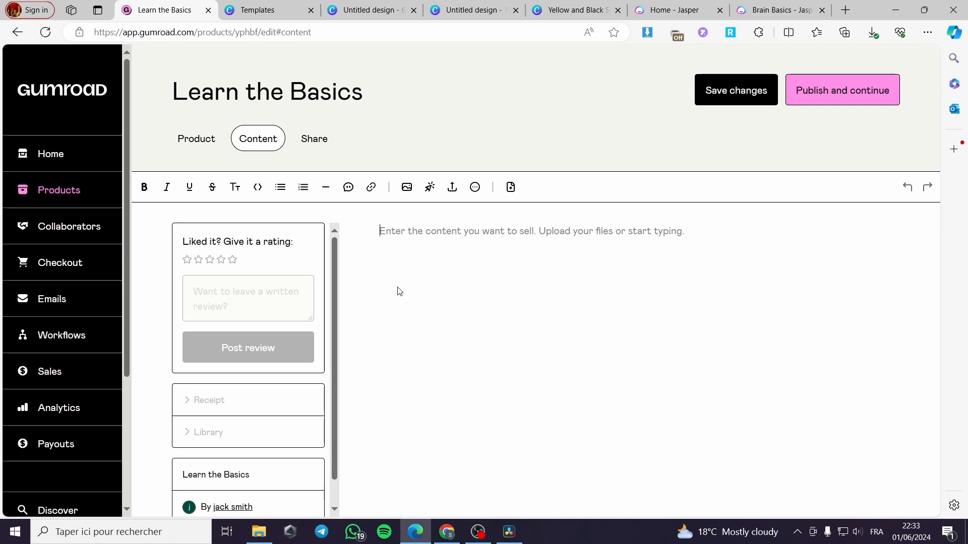
left_click(452, 191)
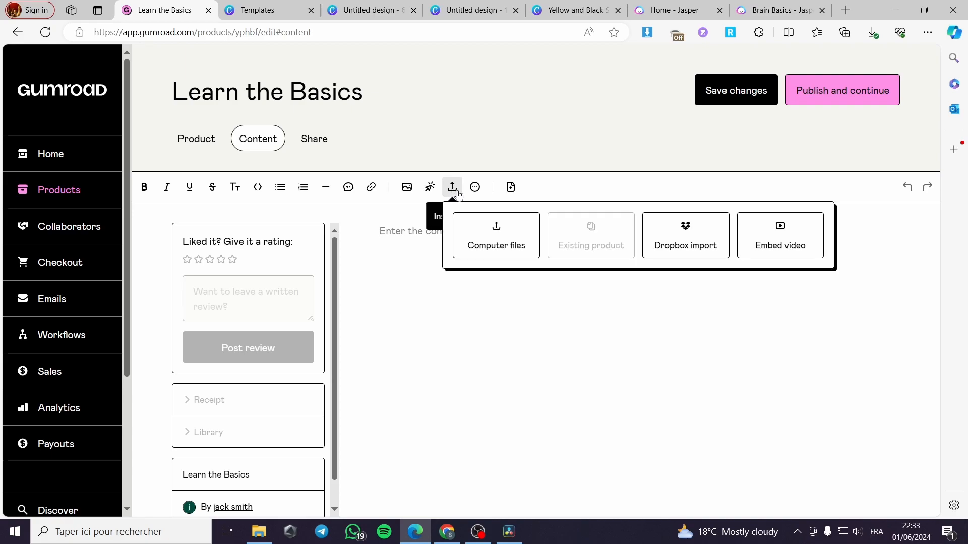
left_click(501, 231)
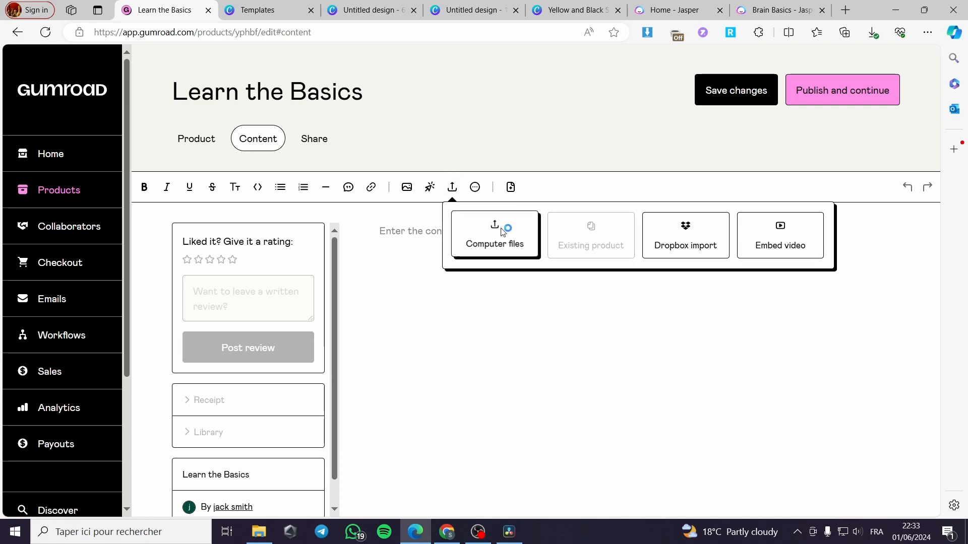
left_click(685, 108)
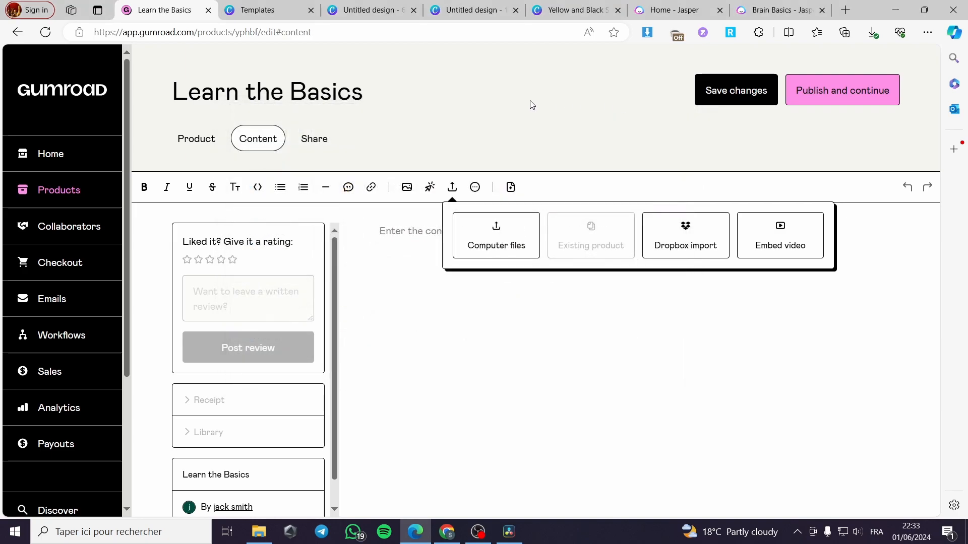
Switch to the three-page "The basics" e-book design in Canva and download it as a PDF Standard file
left_click(582, 11)
scroll(719, 218, "up", 10)
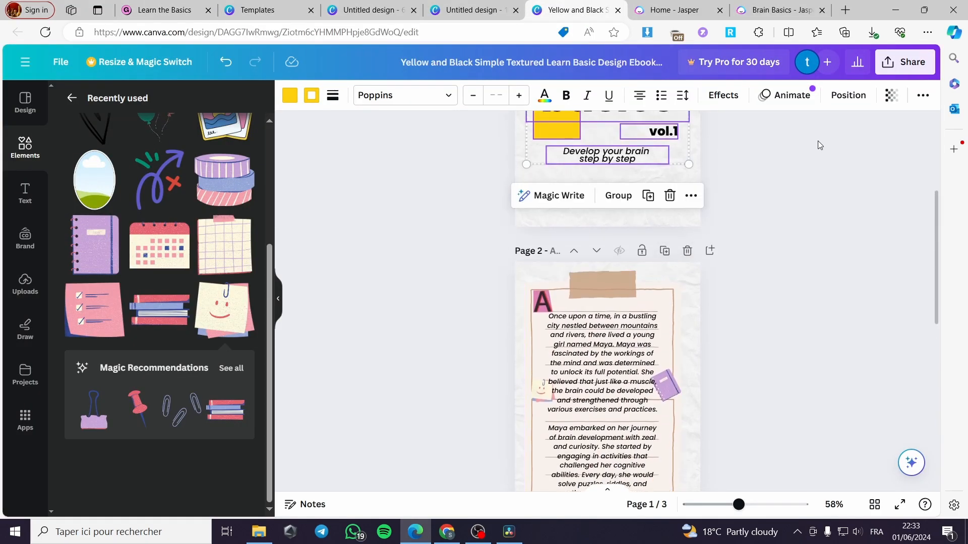
left_click(753, 203)
left_click(905, 62)
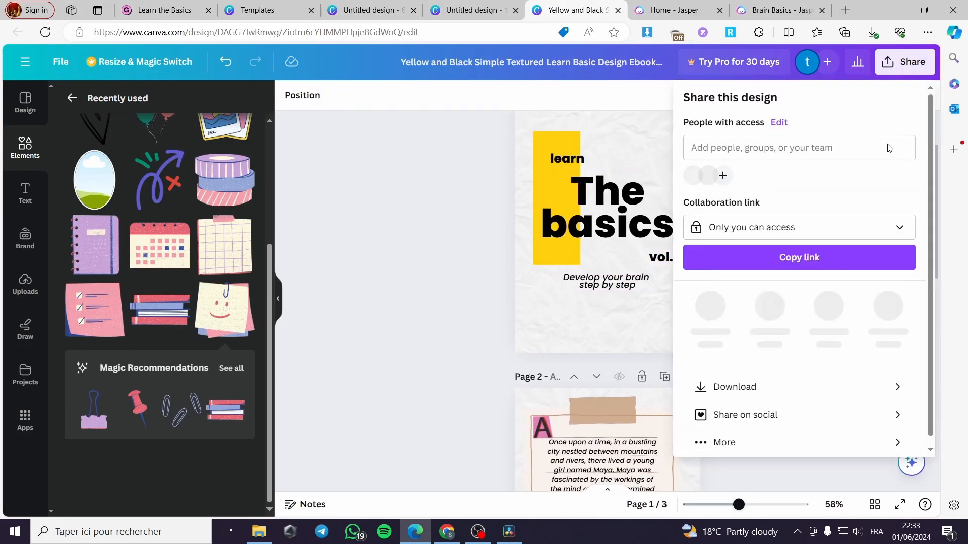
left_click(764, 372)
left_click(804, 166)
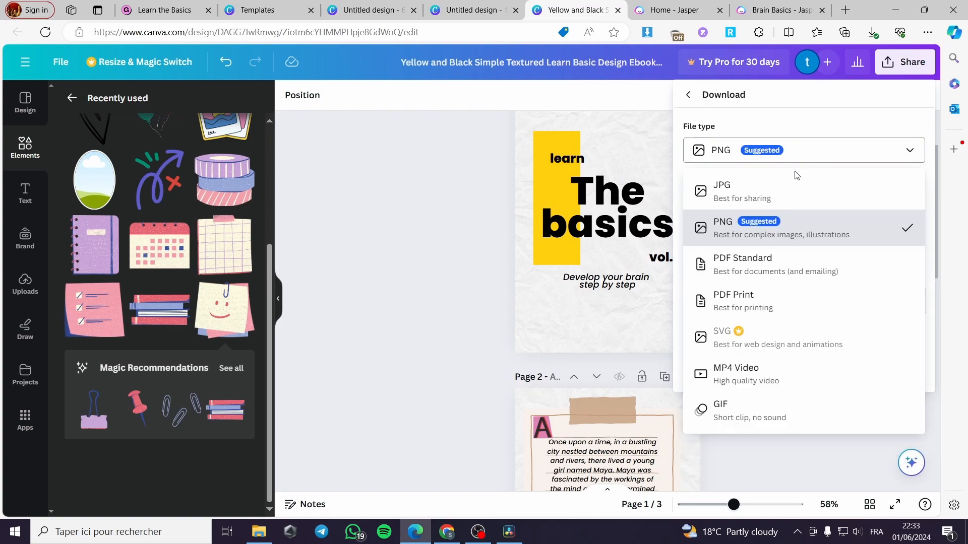
left_click(802, 268)
left_click(811, 306)
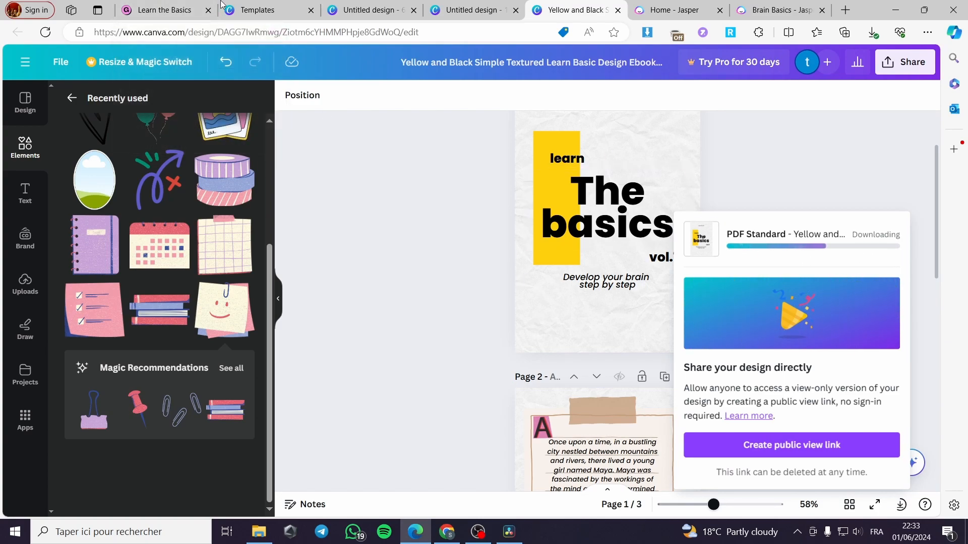
Check the download progress of the e-book PDF in the browser's download list and return to the Gumroad product
left_click(164, 10)
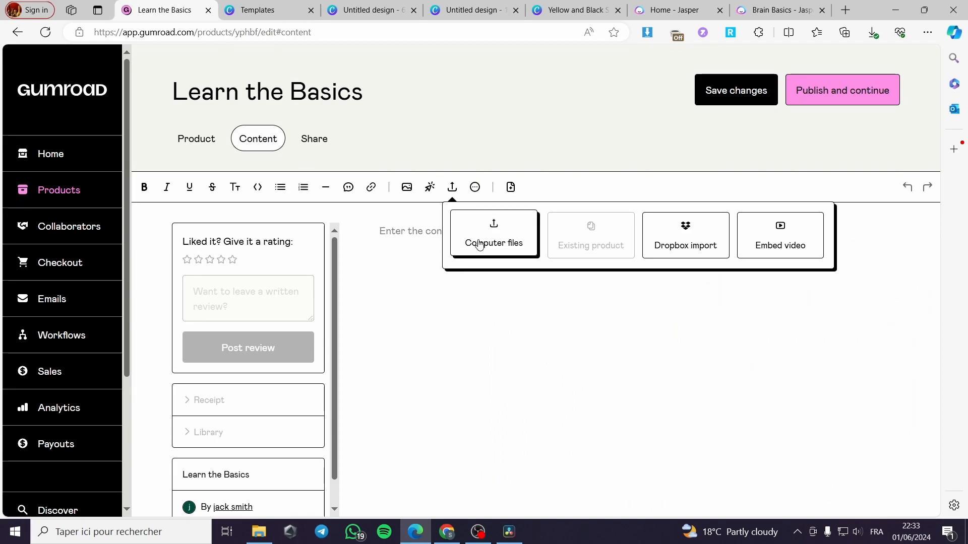
left_click(368, 11)
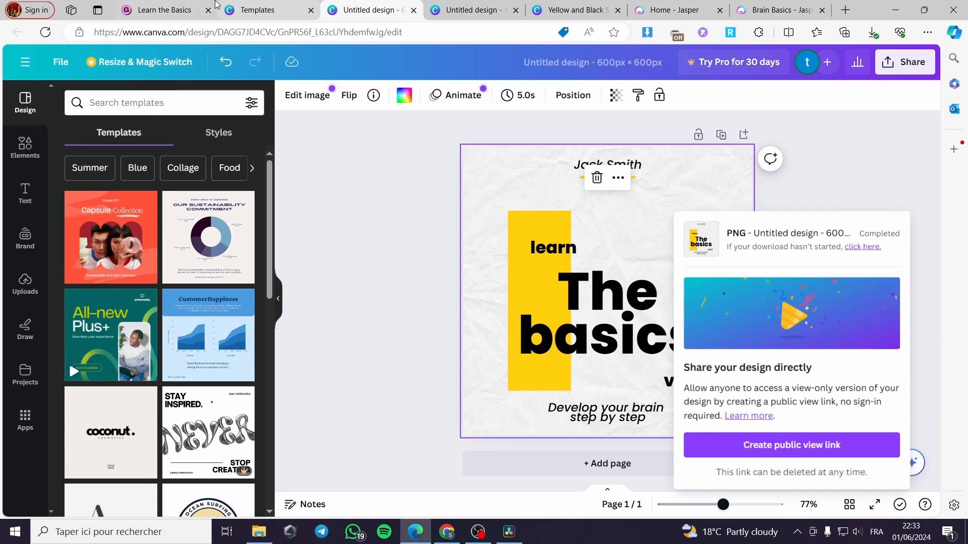
left_click(873, 33)
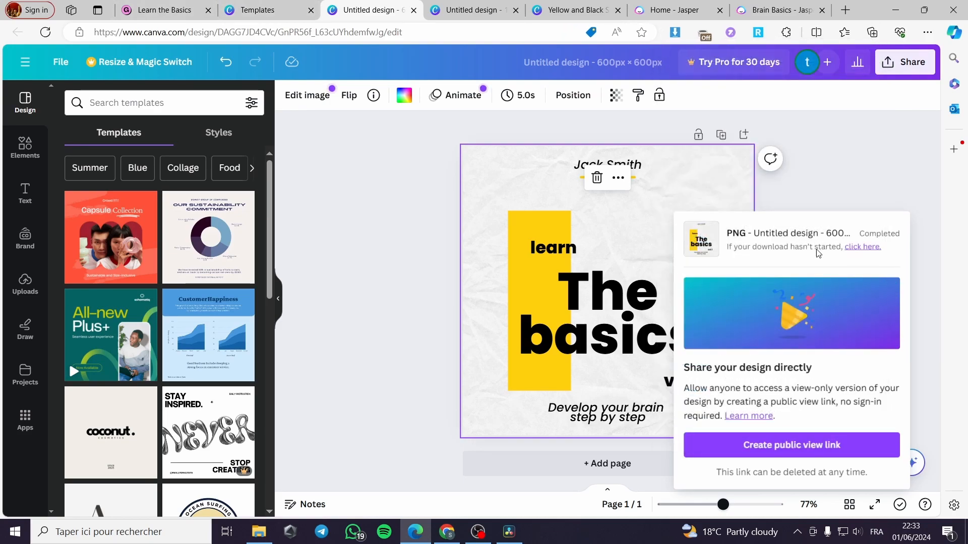
left_click(863, 248)
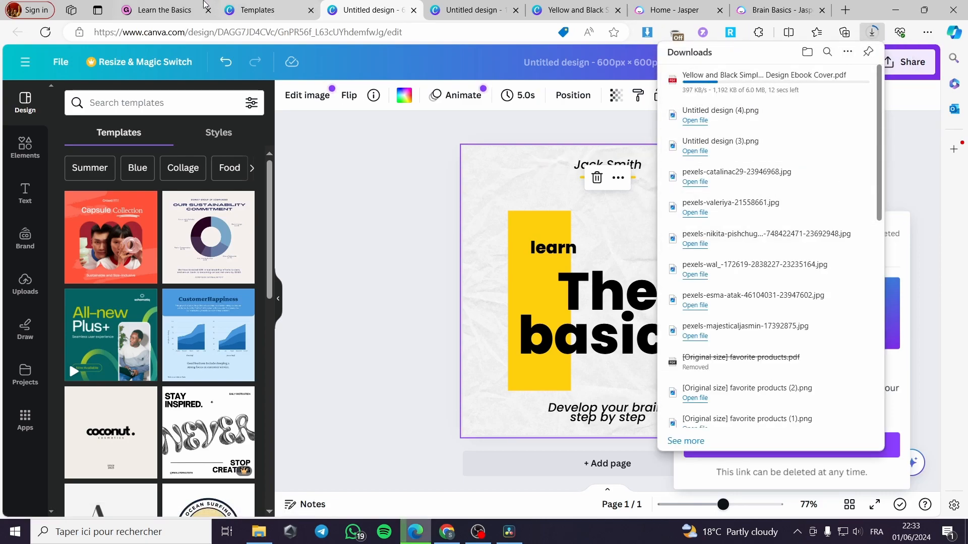
left_click(157, 10)
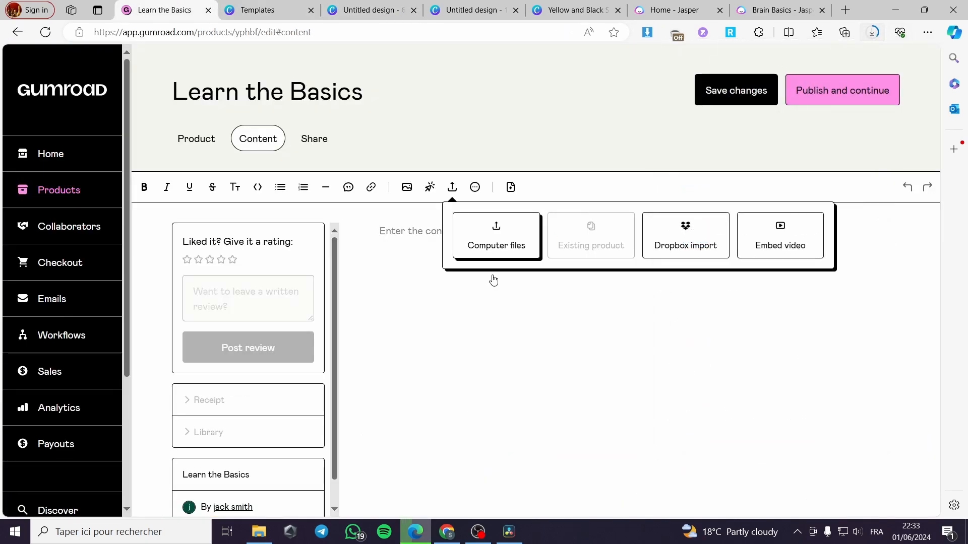
scroll(266, 317, "down", 1)
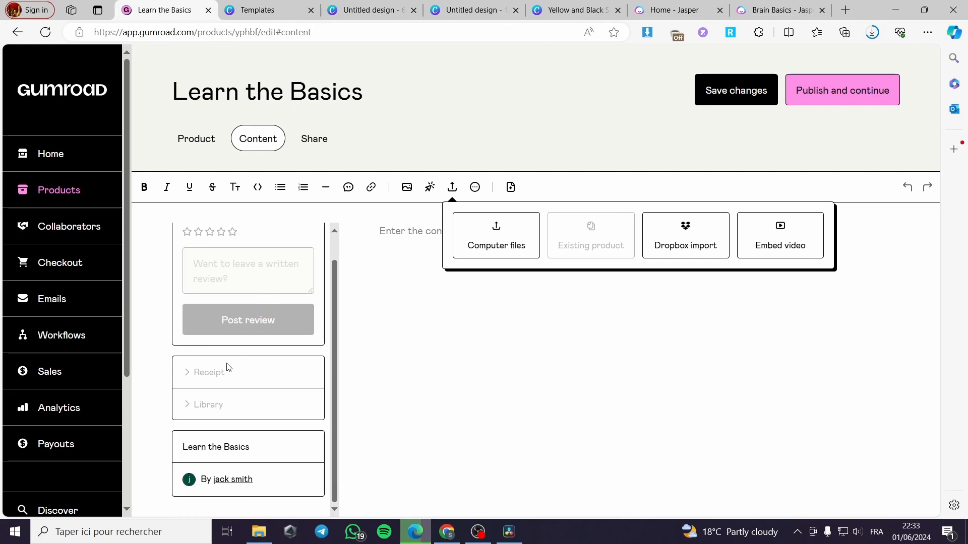
scroll(232, 361, "up", 1)
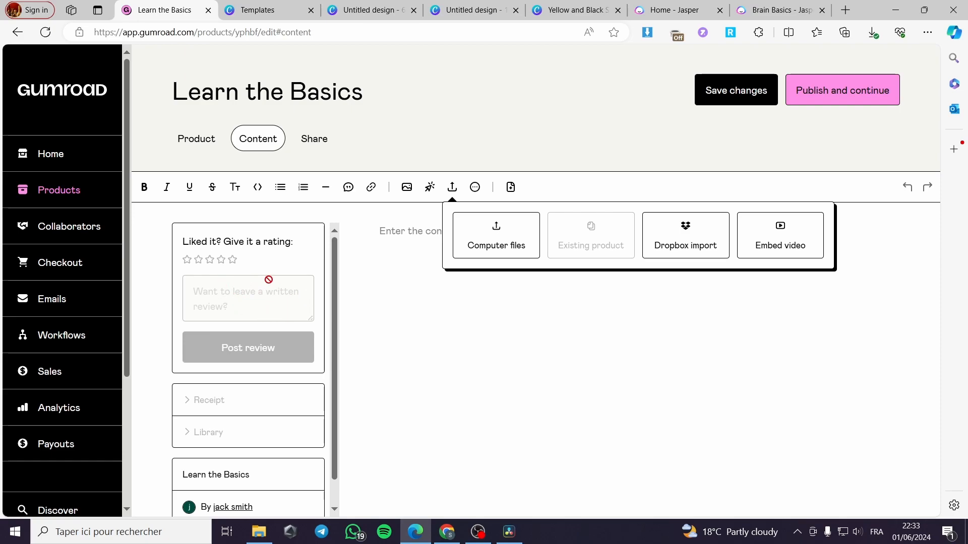
scroll(253, 426, "down", 1)
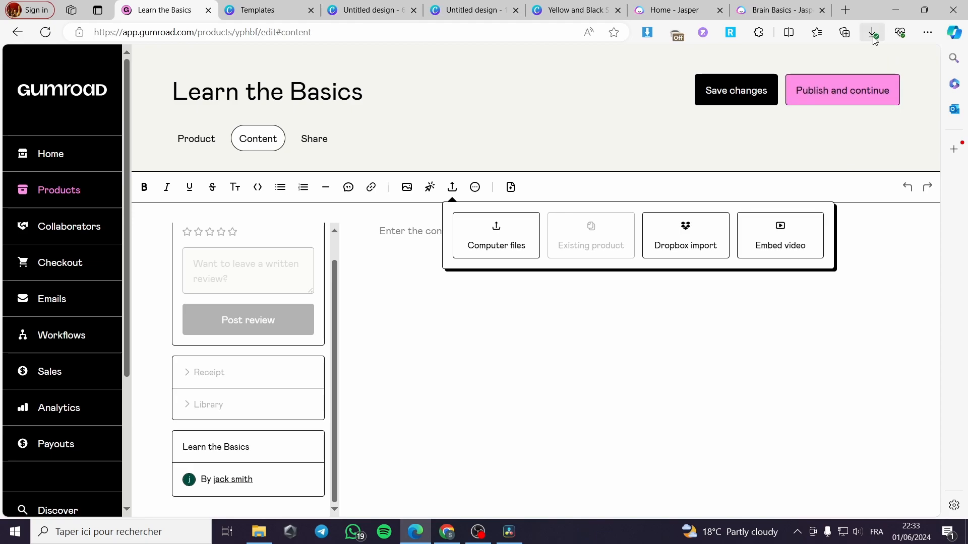
Upload the PDF "Yellow and Black Simple Textured Learn Basic Design Ebook Cover" from the computer into the product content
left_click(496, 235)
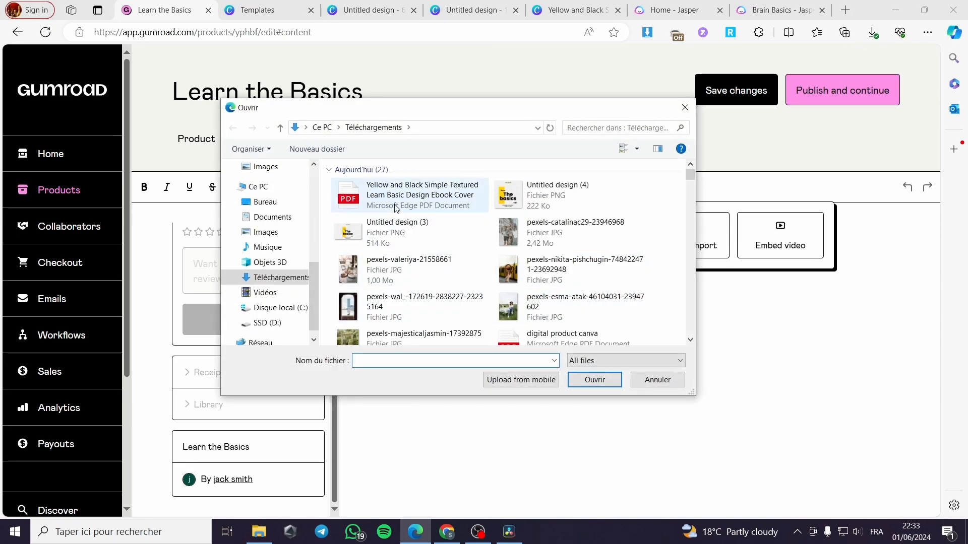
left_click(590, 379)
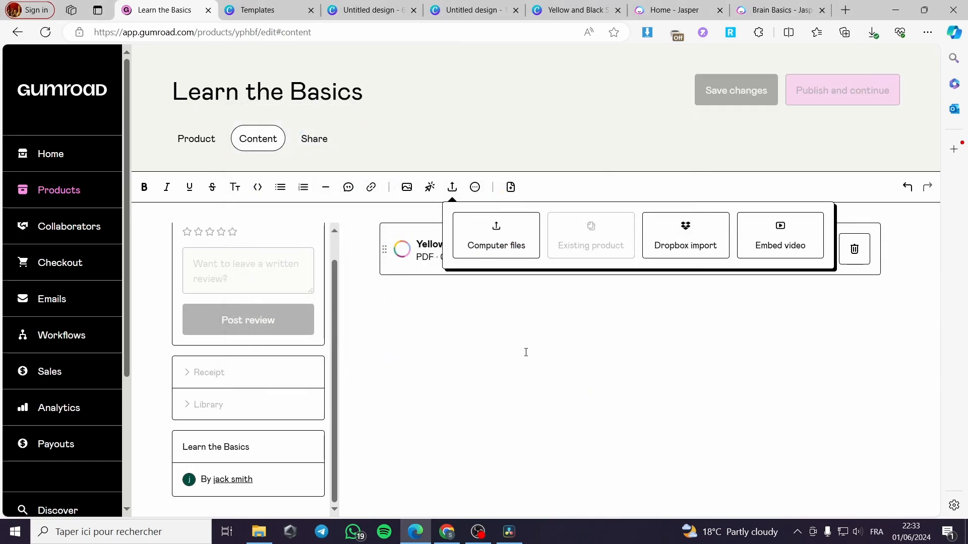
left_click(503, 339)
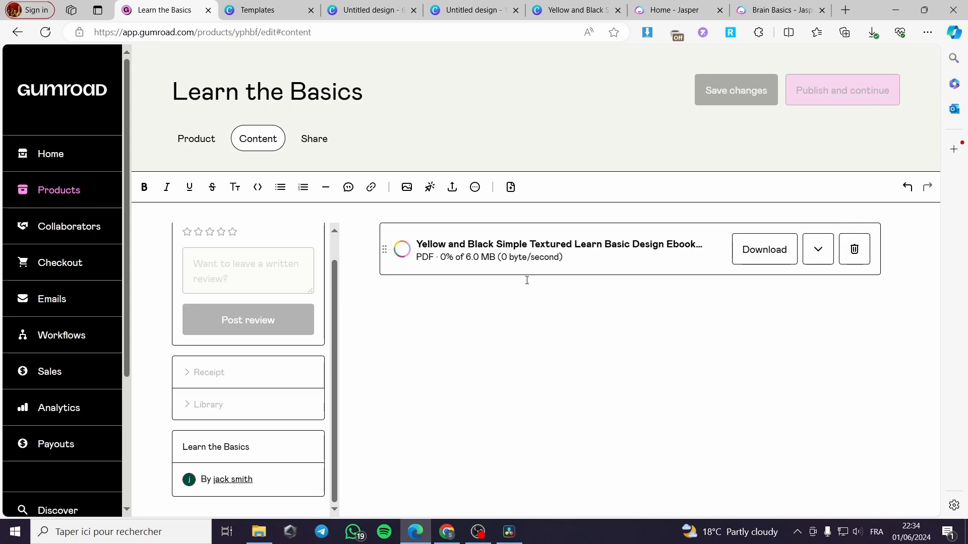
Rename the uploaded PDF in the product content to "Learn the Basics"
left_click(817, 249)
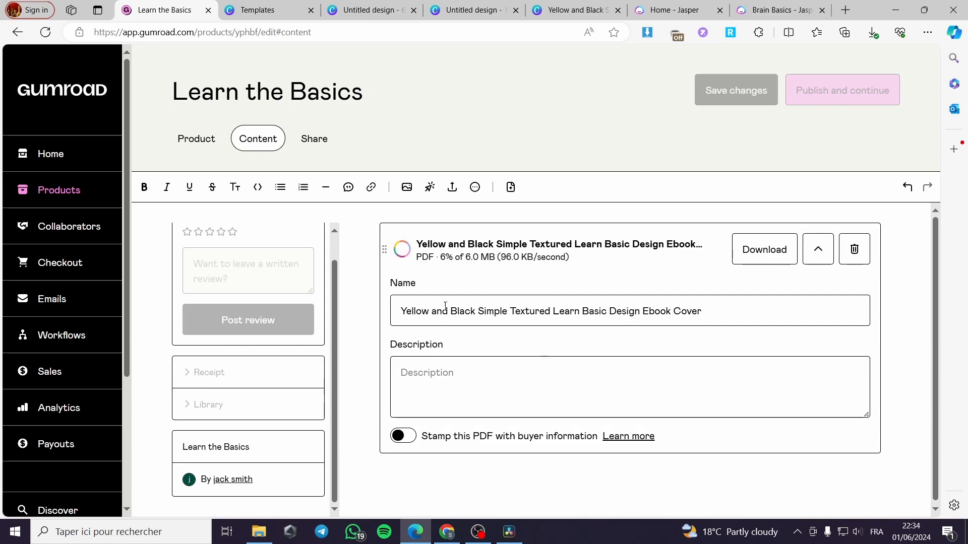
left_click_drag(723, 314, 389, 321)
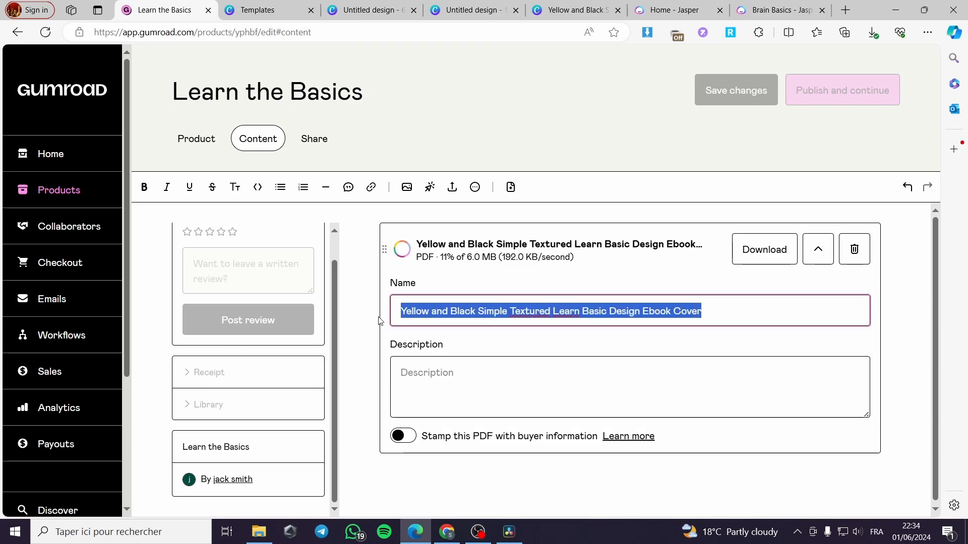
left_click(575, 11)
left_click(158, 5)
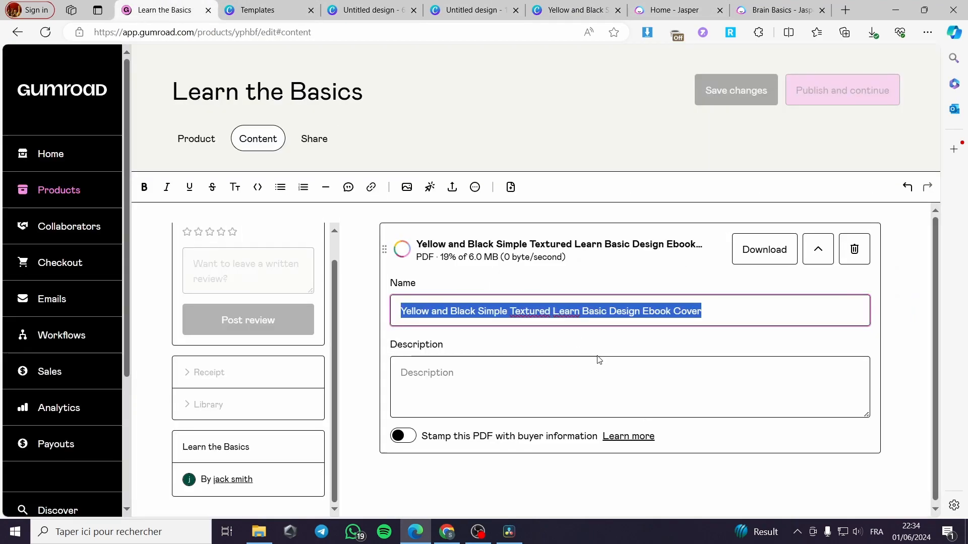
type("L")
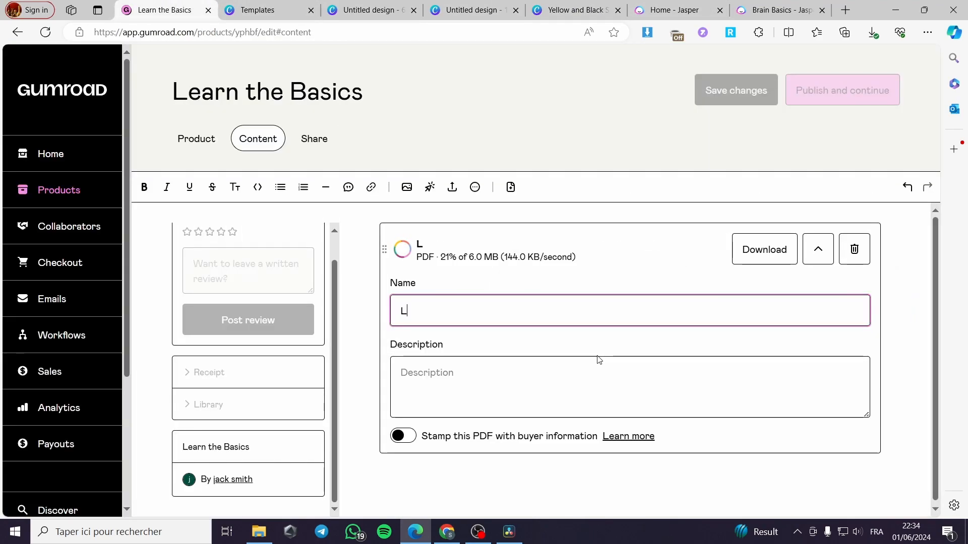
type("earn the Basics")
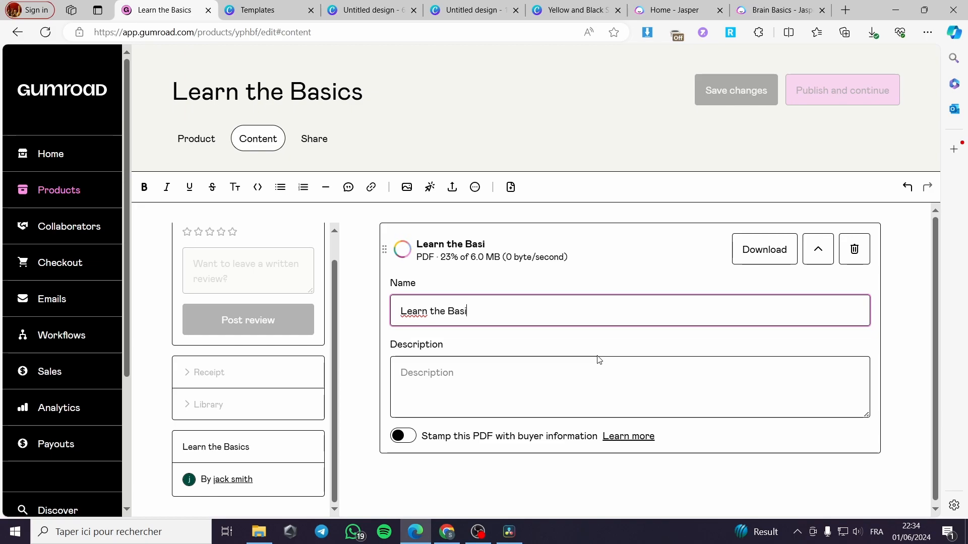
Paste the "Life Basics Guide eBook" text from the Jasper document, through the "Ready to get started?" paragraph, as the uploaded PDF's description
left_click(447, 392)
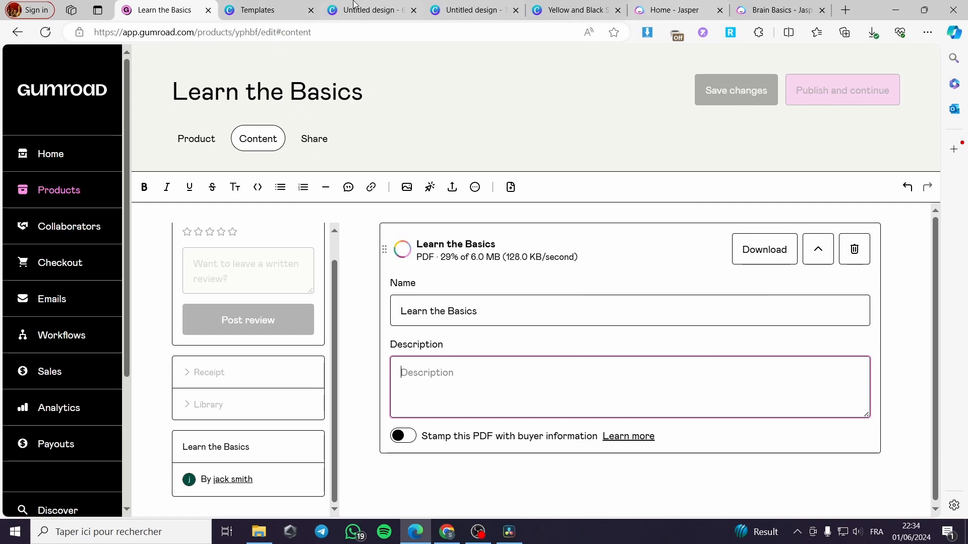
left_click(777, 10)
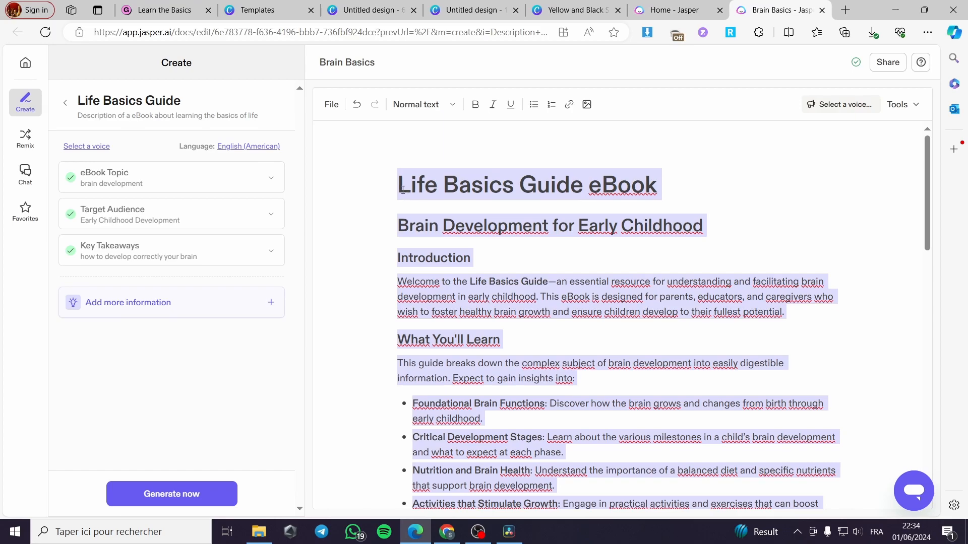
scroll(761, 357, "down", 15)
left_click_drag(761, 357, 551, 288)
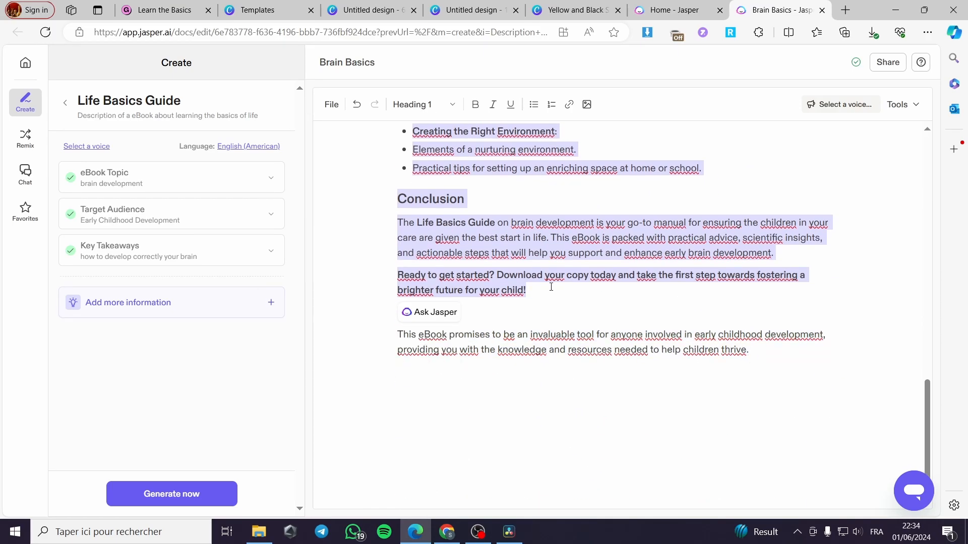
left_click(166, 10)
key("ctrl+v")
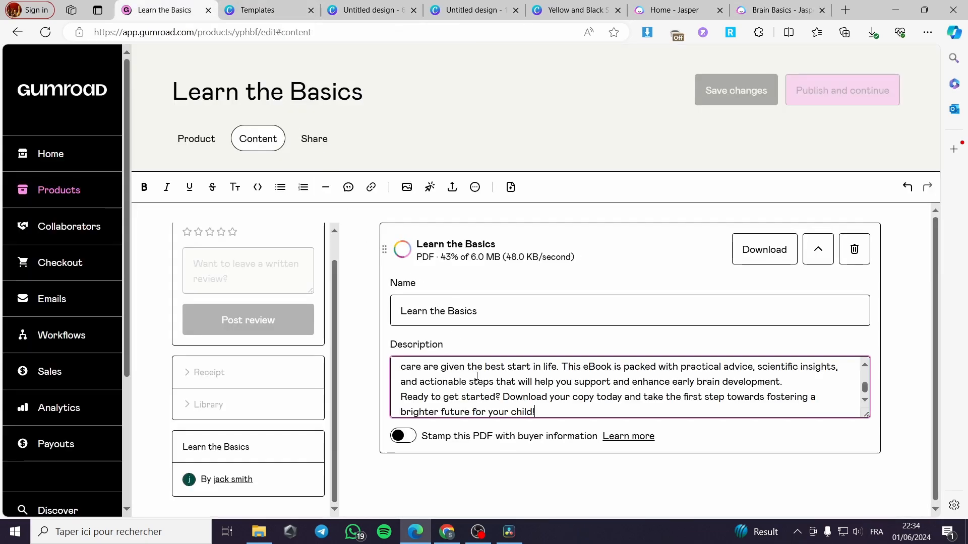
scroll(536, 381, "up", 15)
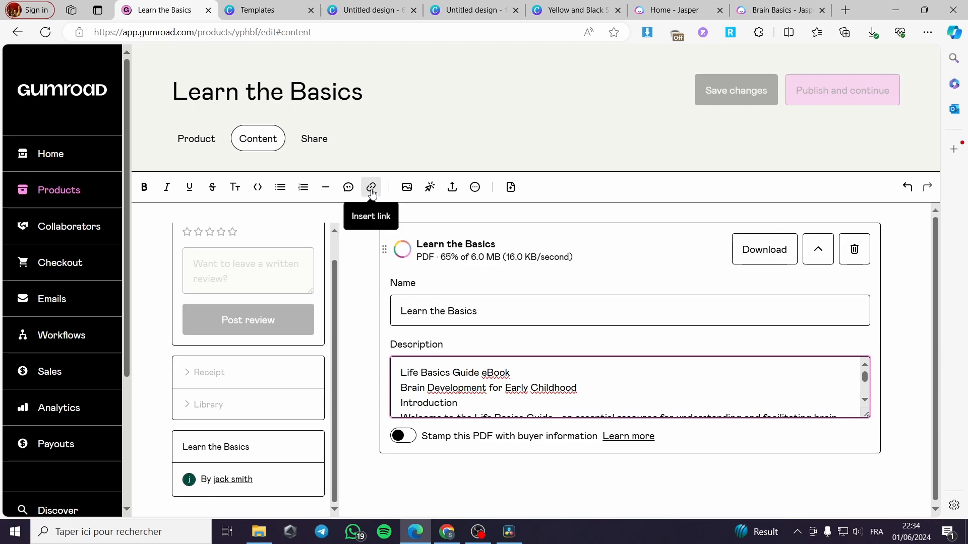
Insert the image "Untitled design (3)" from the downloads folder below the PDF in the product content
left_click(407, 189)
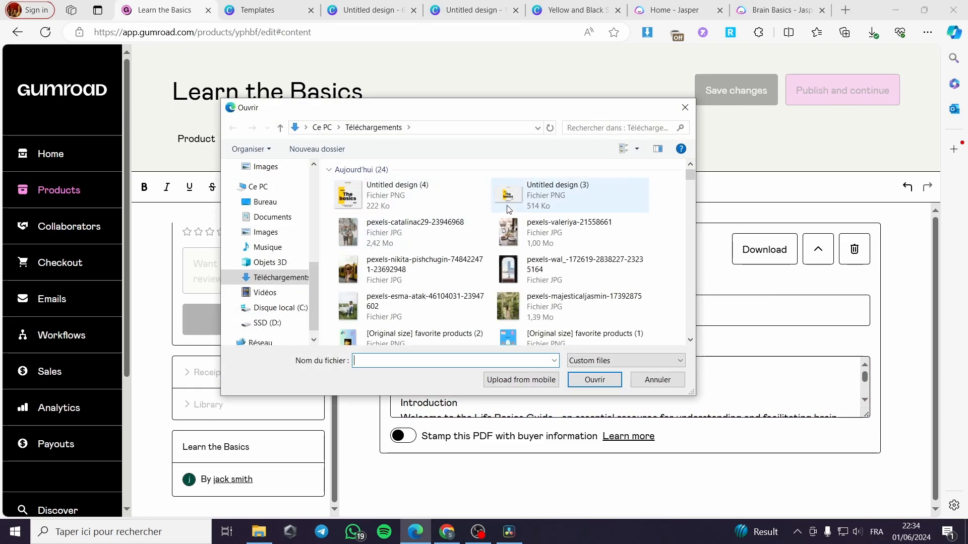
left_click(558, 206)
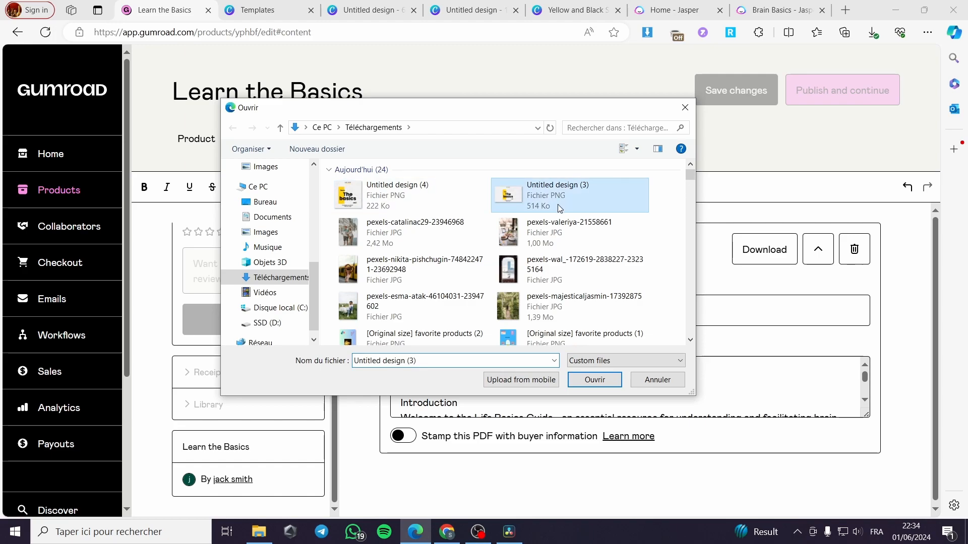
left_click(590, 380)
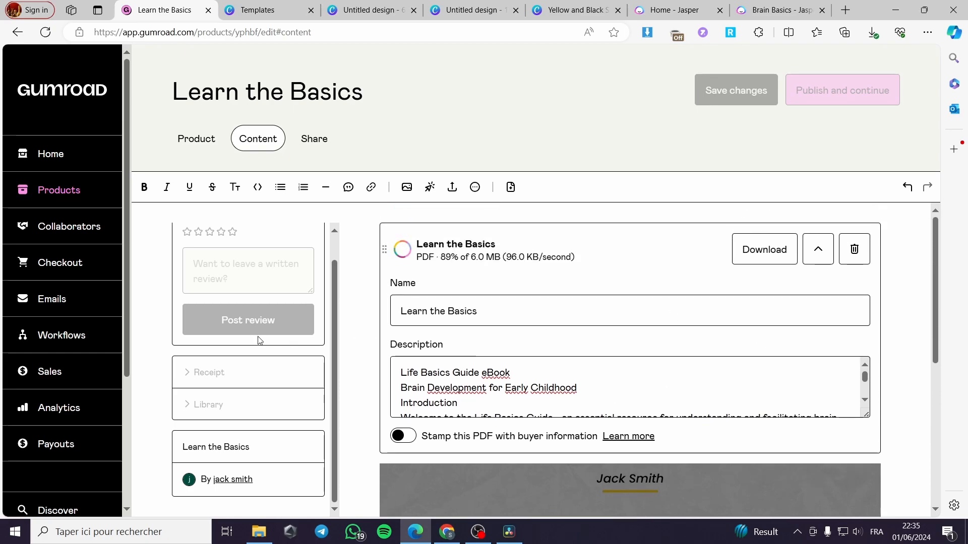
scroll(262, 340, "down", 1)
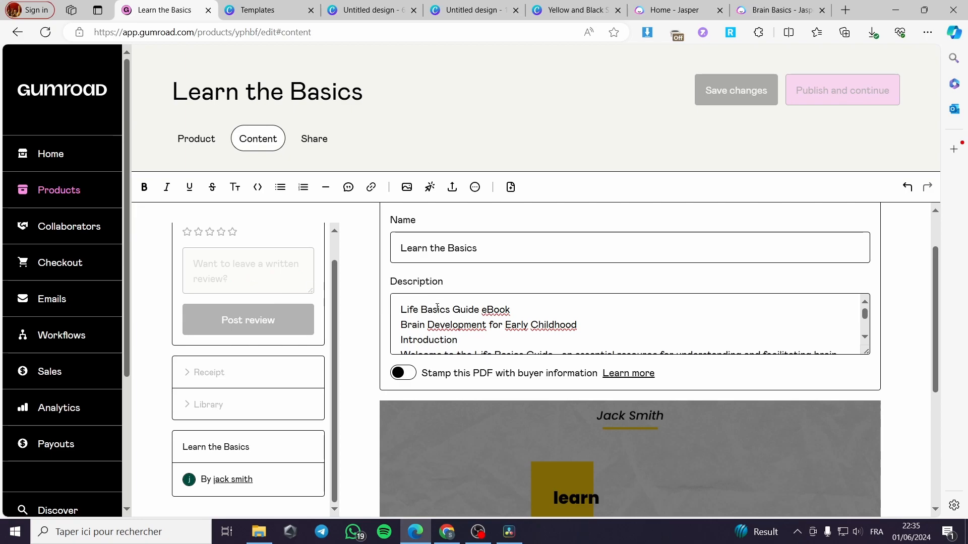
scroll(418, 304, "down", 8)
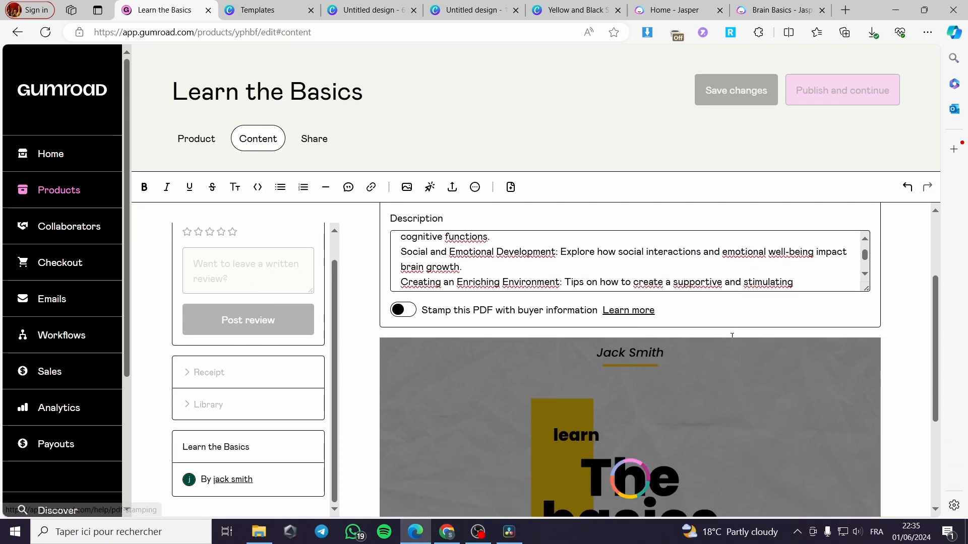
scroll(728, 335, "down", 2)
scroll(736, 334, "up", 5)
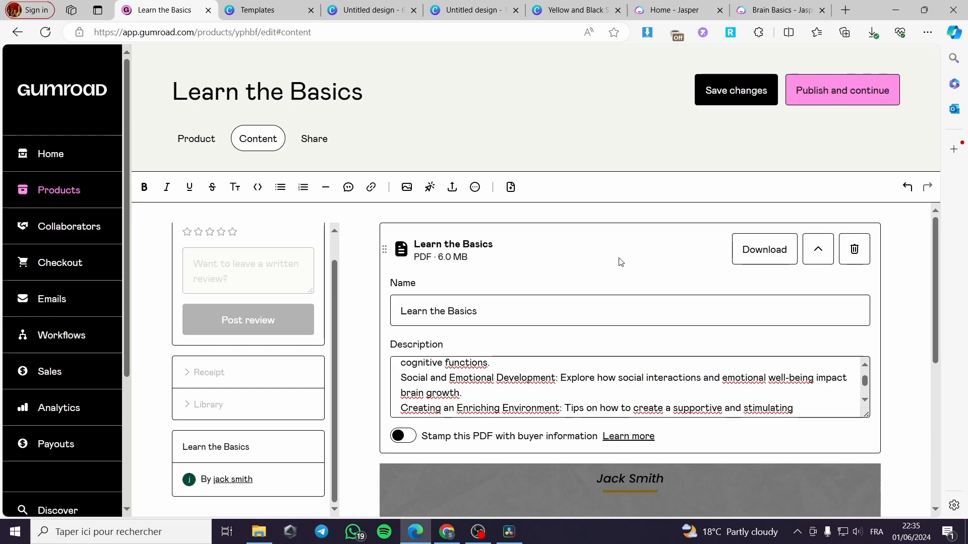
scroll(717, 274, "down", 5)
scroll(637, 382, "up", 6)
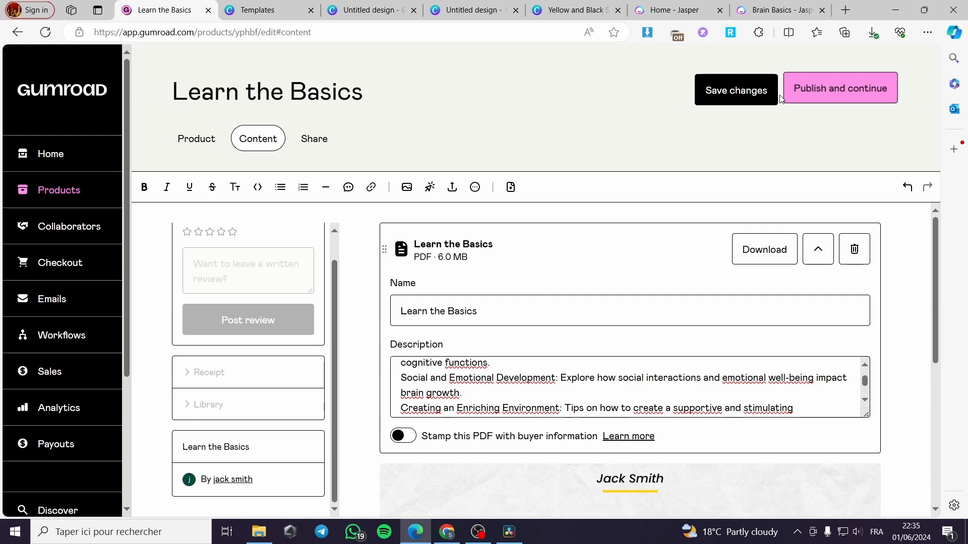
Save the product's content changes and publish the product
left_click(759, 97)
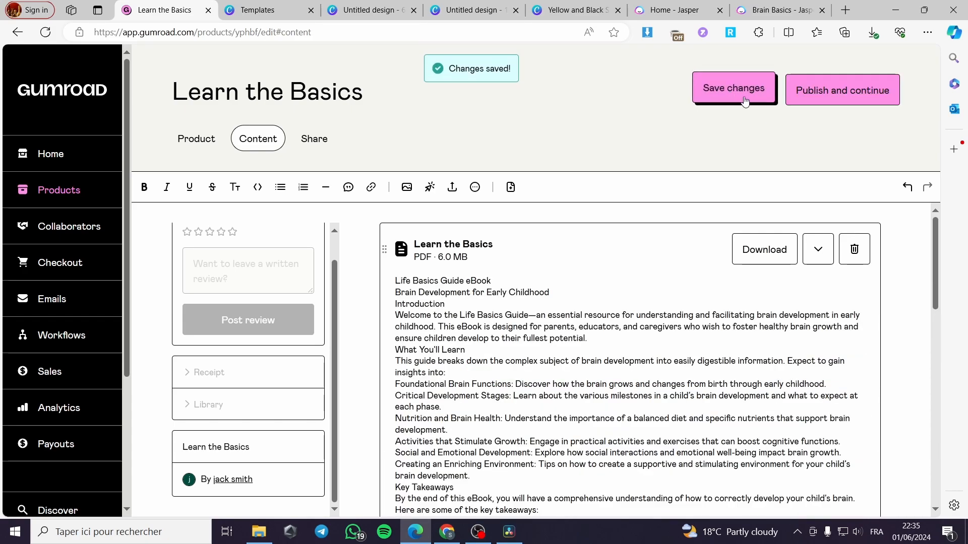
scroll(687, 289, "down", 4)
scroll(761, 229, "up", 4)
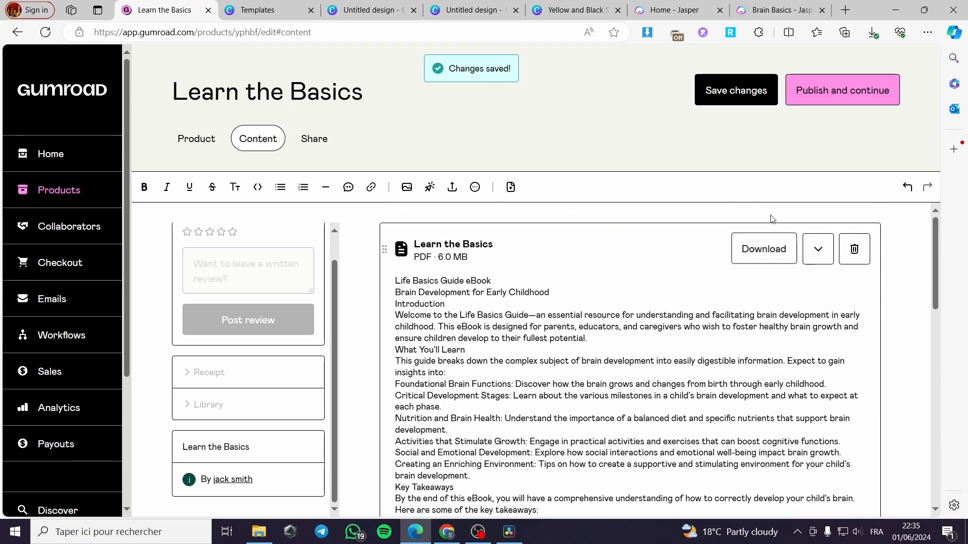
left_click(837, 91)
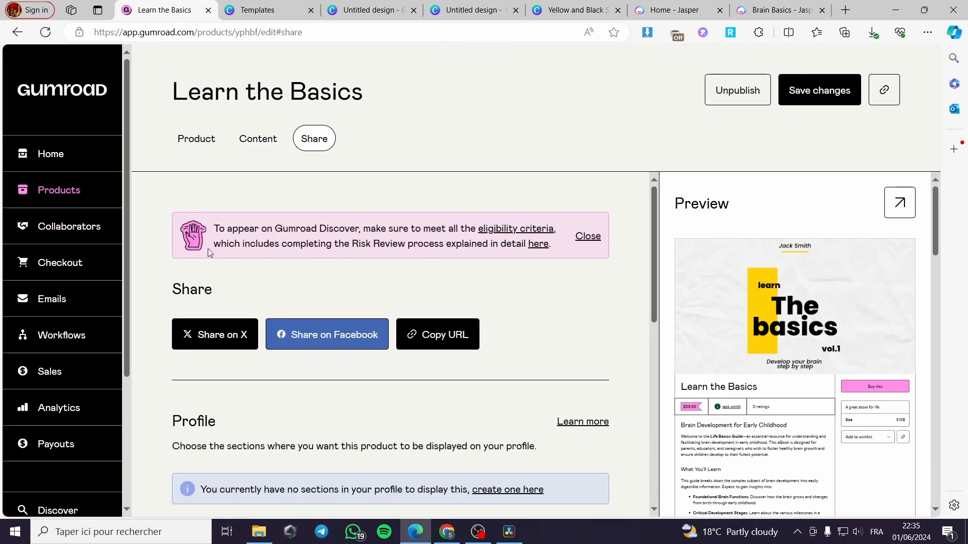
Set the product's Gumroad Discover category to "Self Improvement > Psychology"
scroll(294, 350, "down", 3)
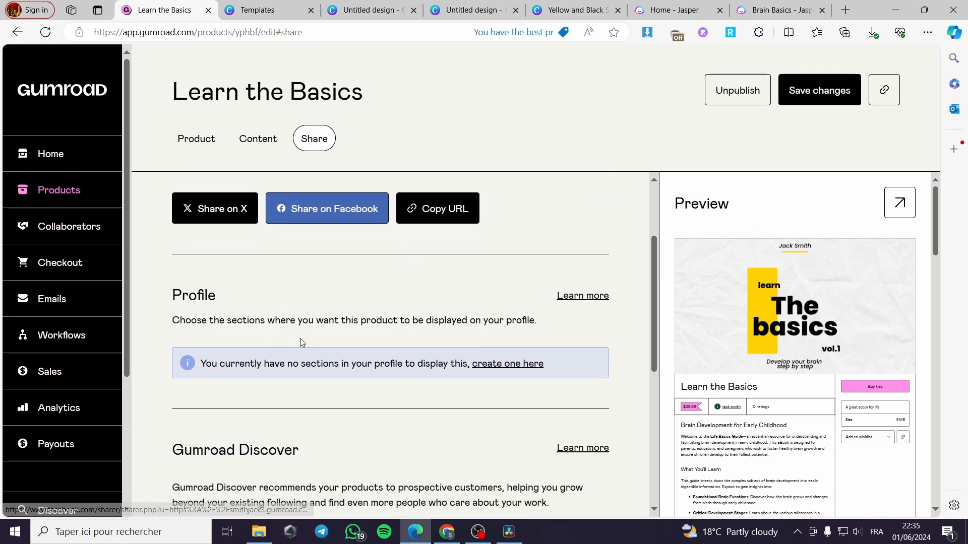
scroll(256, 318, "up", 3)
scroll(257, 315, "down", 8)
scroll(242, 277, "up", 3)
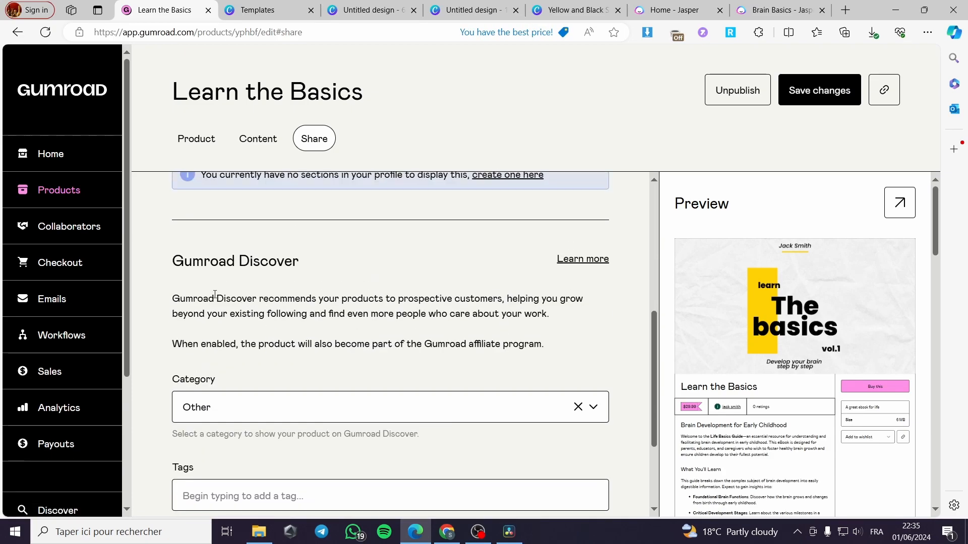
scroll(247, 271, "down", 1)
left_click(234, 353)
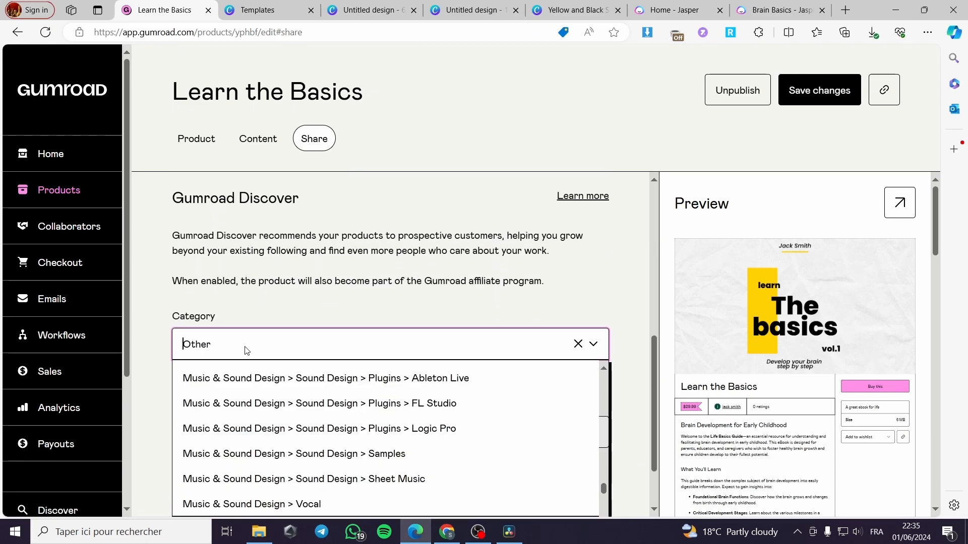
scroll(332, 368, "down", 5)
scroll(353, 369, "down", 15)
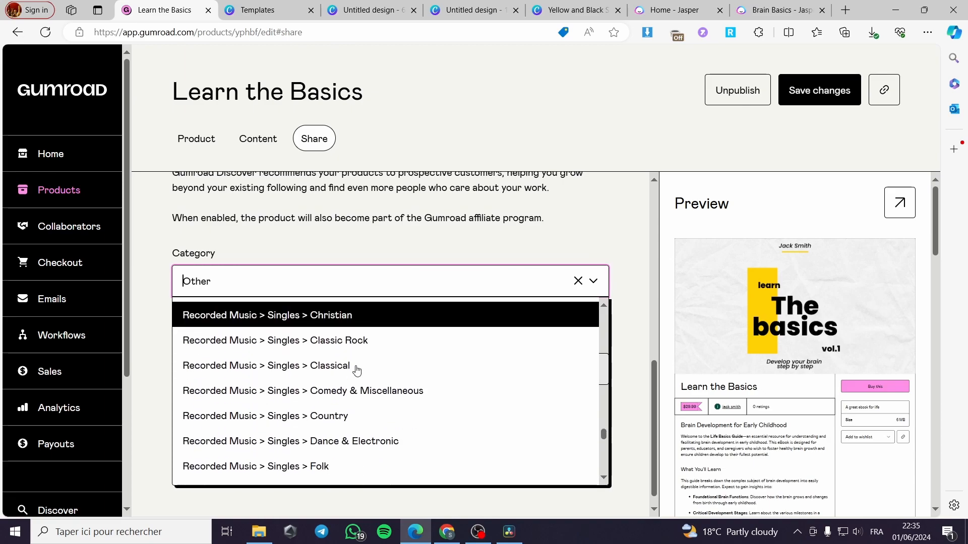
mouse_move(600, 443)
left_mouse_down()
mouse_move(605, 474)
mouse_move(605, 458)
left_mouse_up()
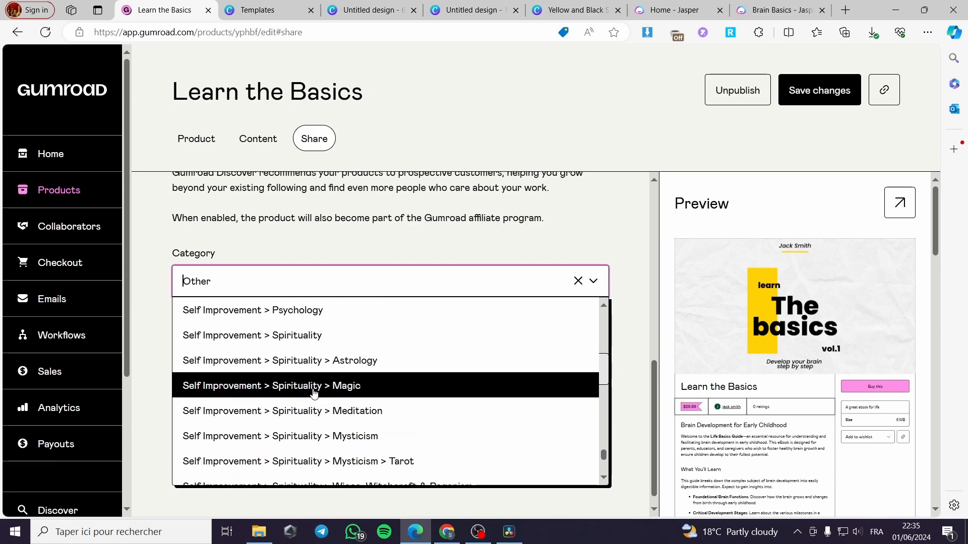
scroll(315, 394, "up", 4)
scroll(318, 395, "down", 1)
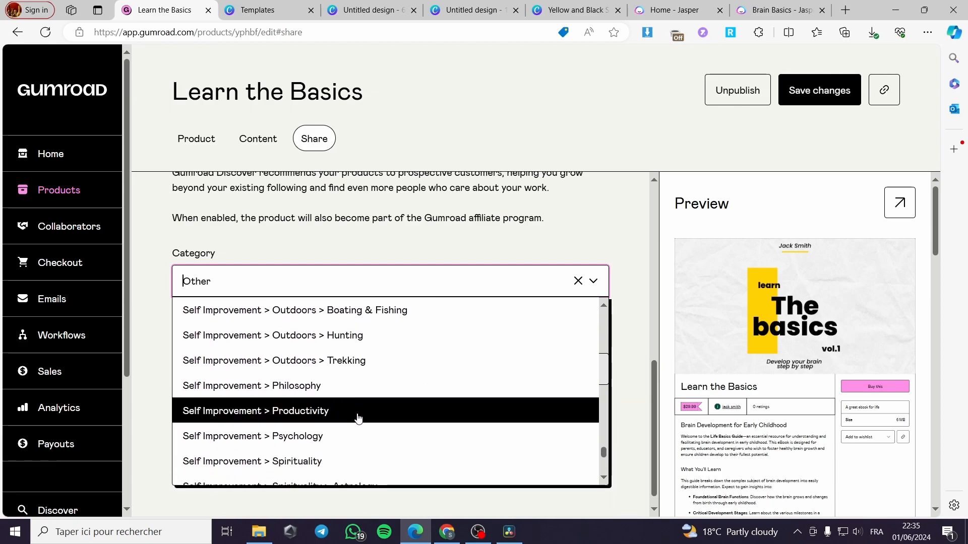
left_click(297, 434)
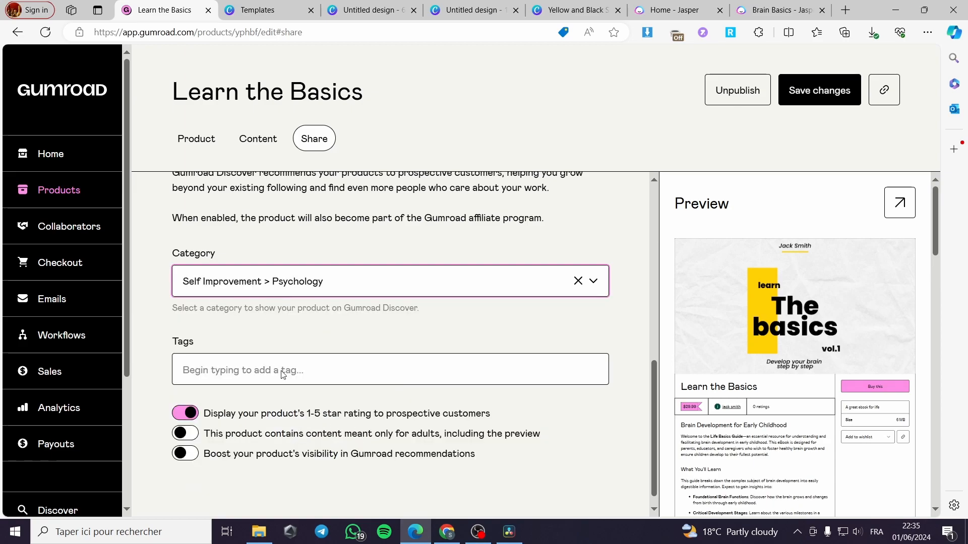
Add the tags "brain development", "life style" and "self improvement" to the product
left_click(243, 373)
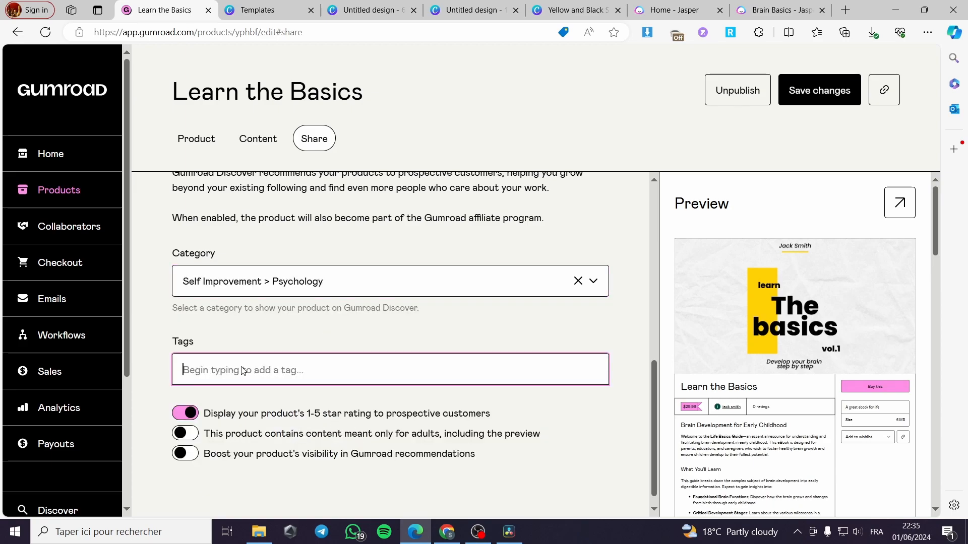
type("brain de")
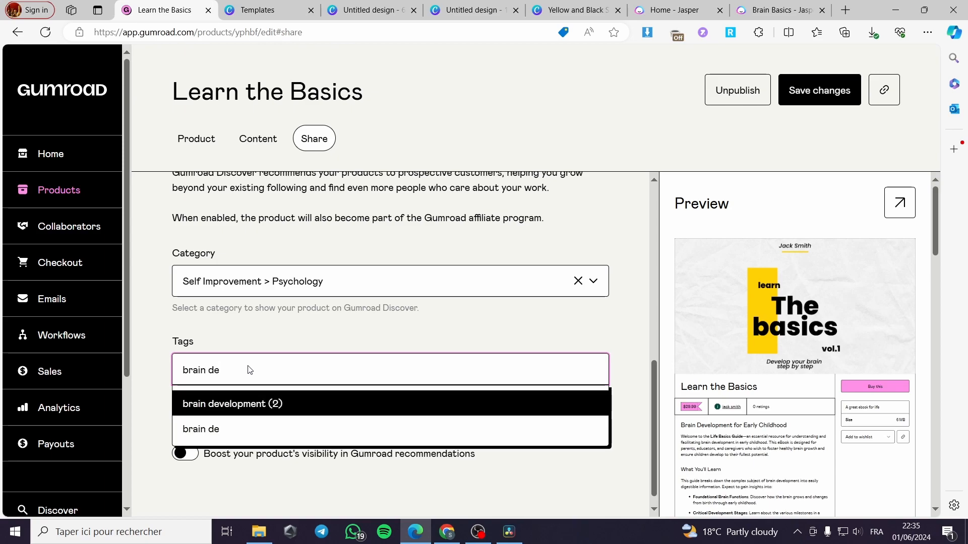
left_click(256, 404)
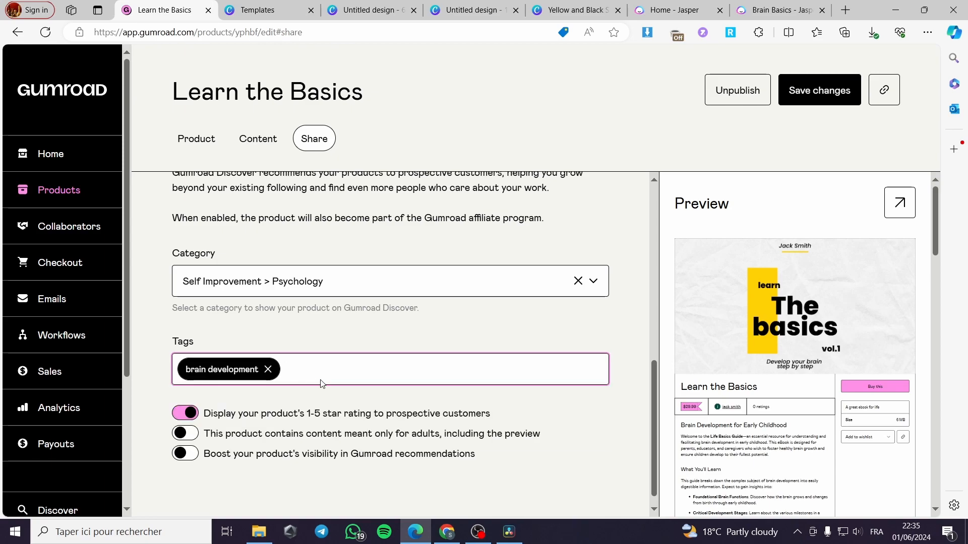
type("life ")
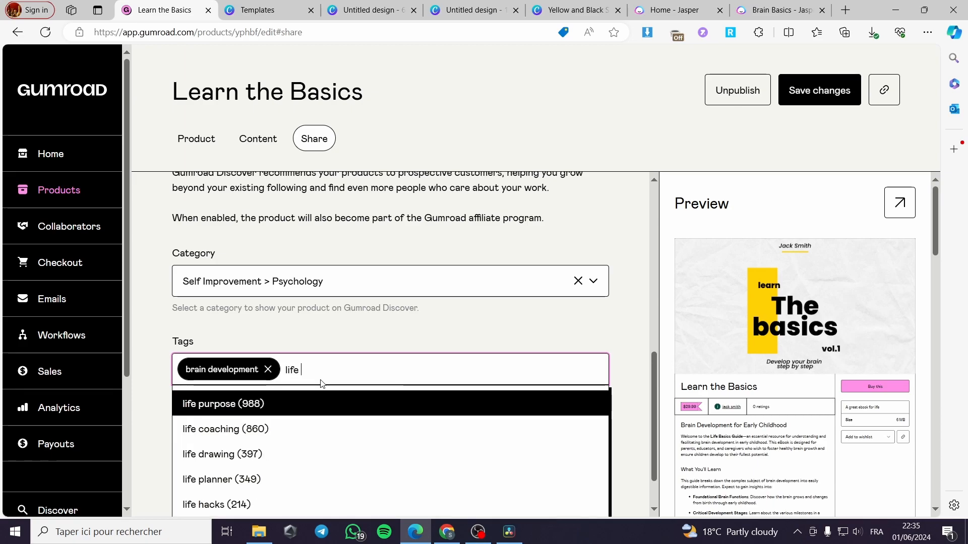
type("sty")
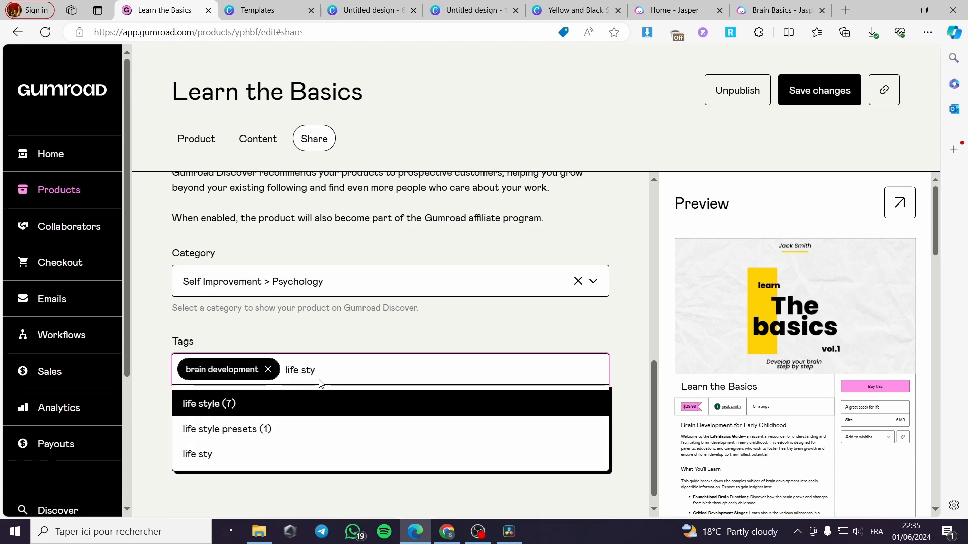
left_click(269, 404)
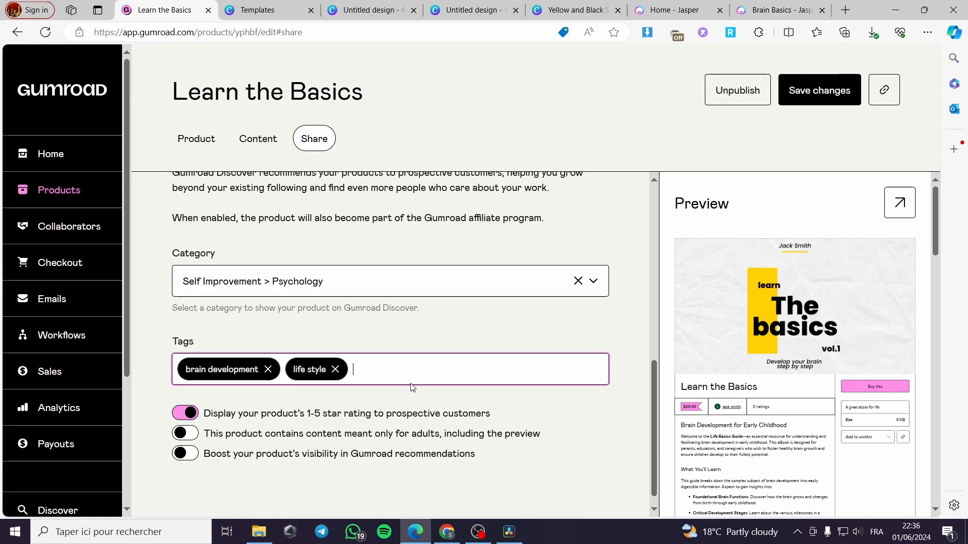
type("self ")
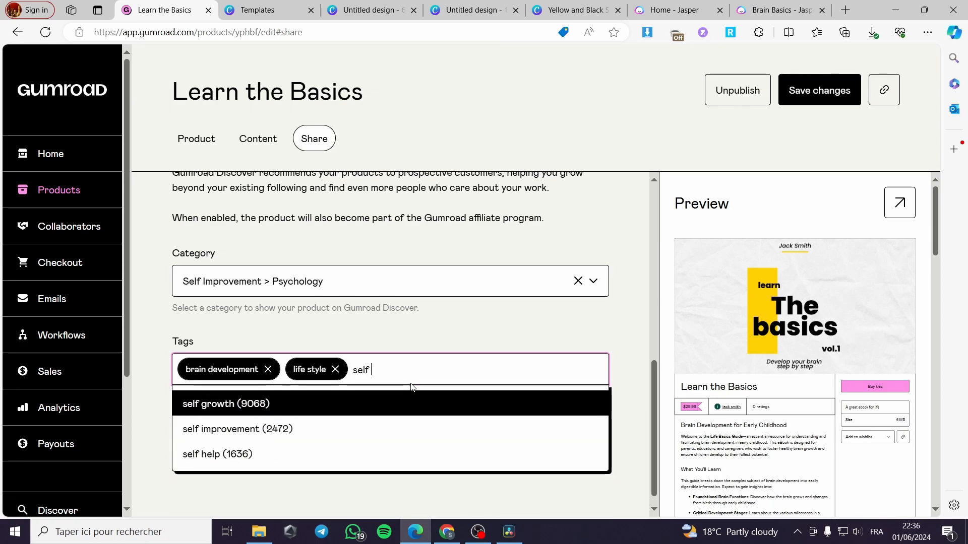
type("i")
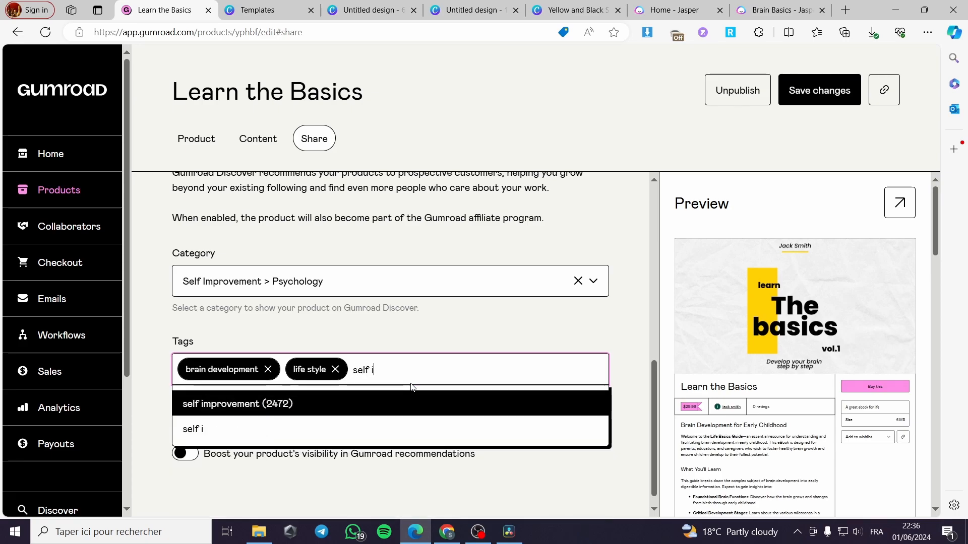
type("mpro")
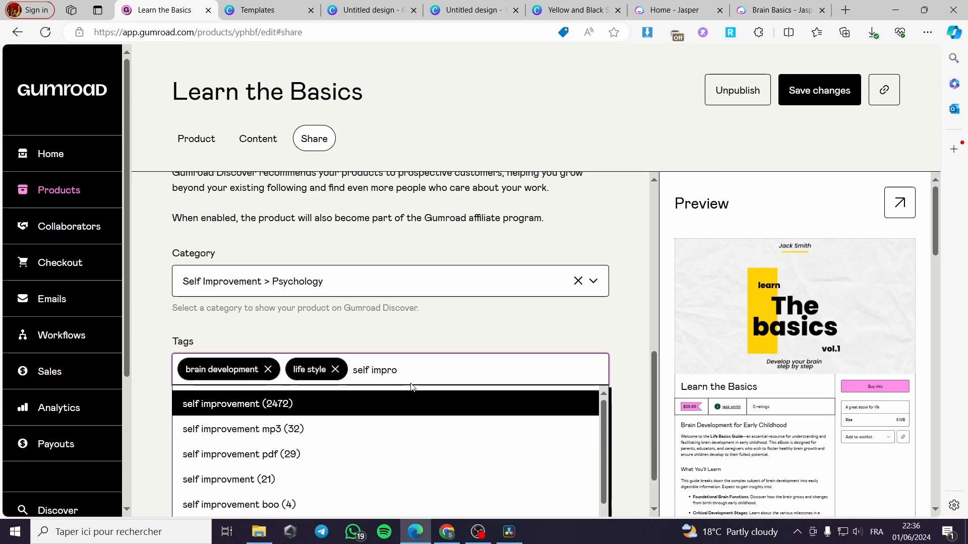
left_click(474, 403)
scroll(409, 382, "down", 1)
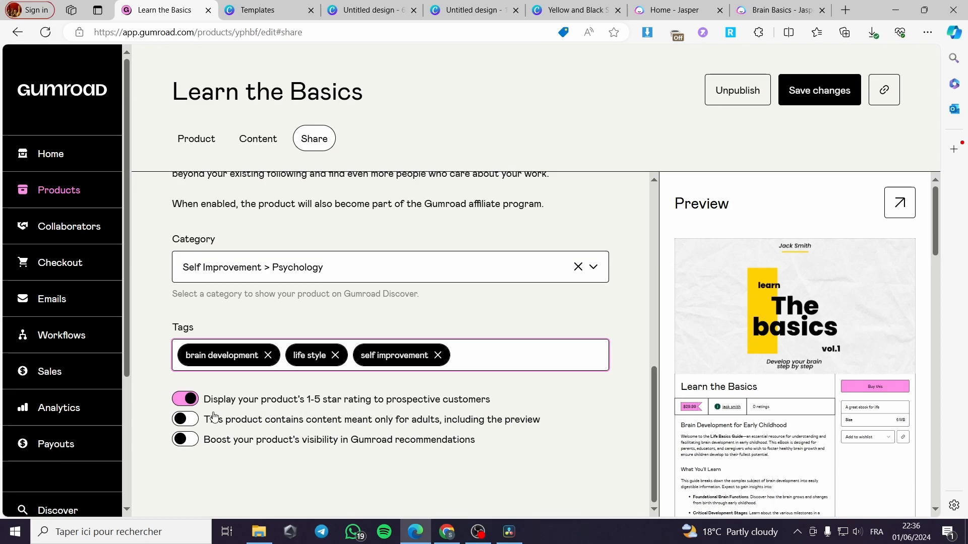
left_click(192, 439)
scroll(268, 402, "down", 3)
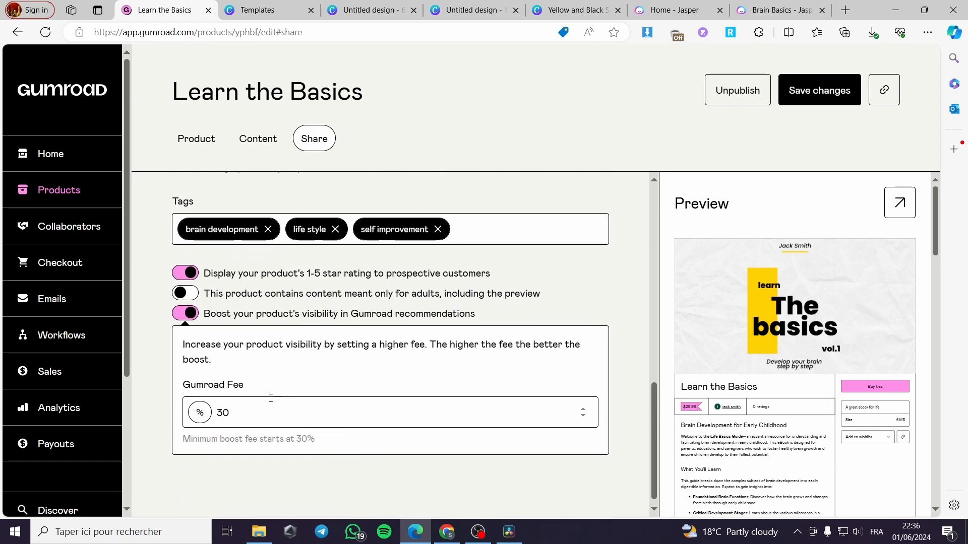
left_click(232, 413)
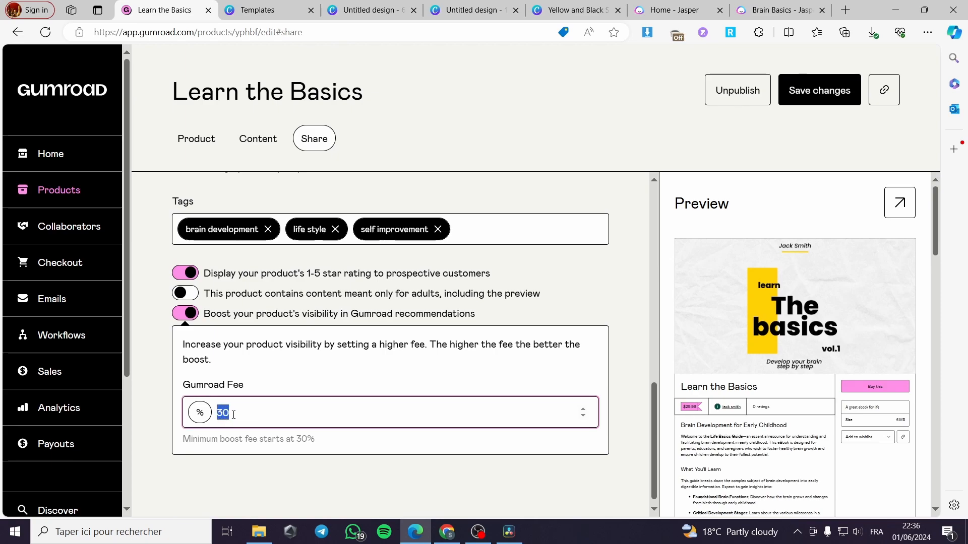
left_click(583, 319)
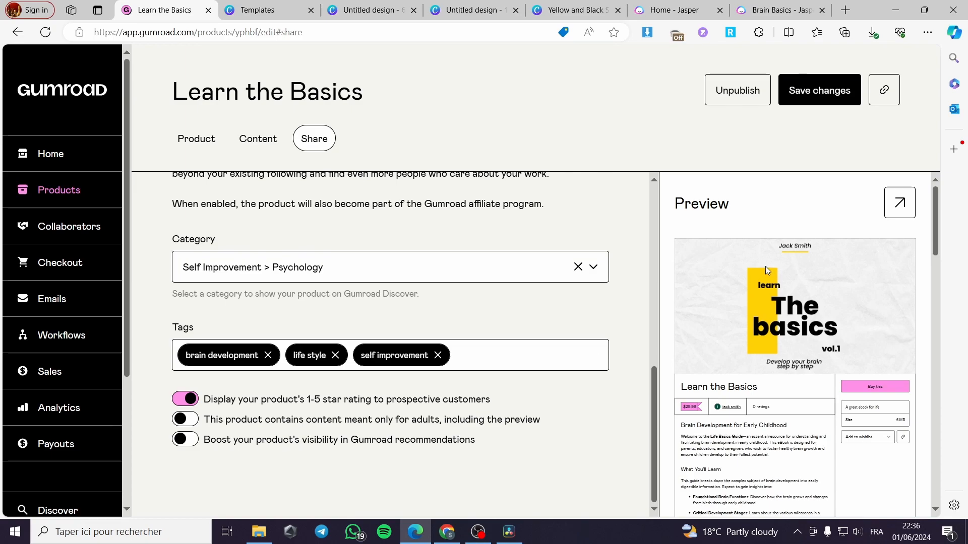
Open the product's copied link in a new browser tab and review the published page's cover, price and description
left_click(883, 92)
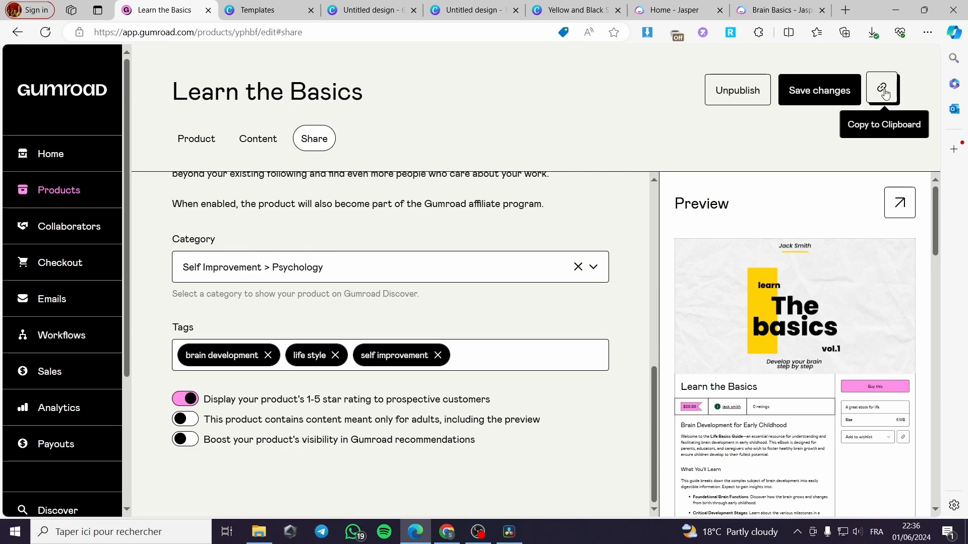
key("ctrl+t")
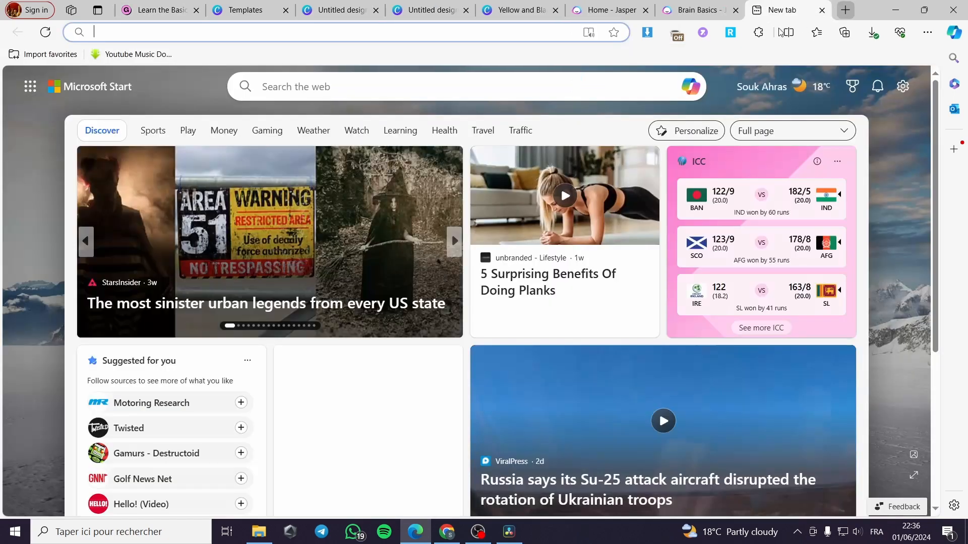
key("ctrl+v")
key("Return")
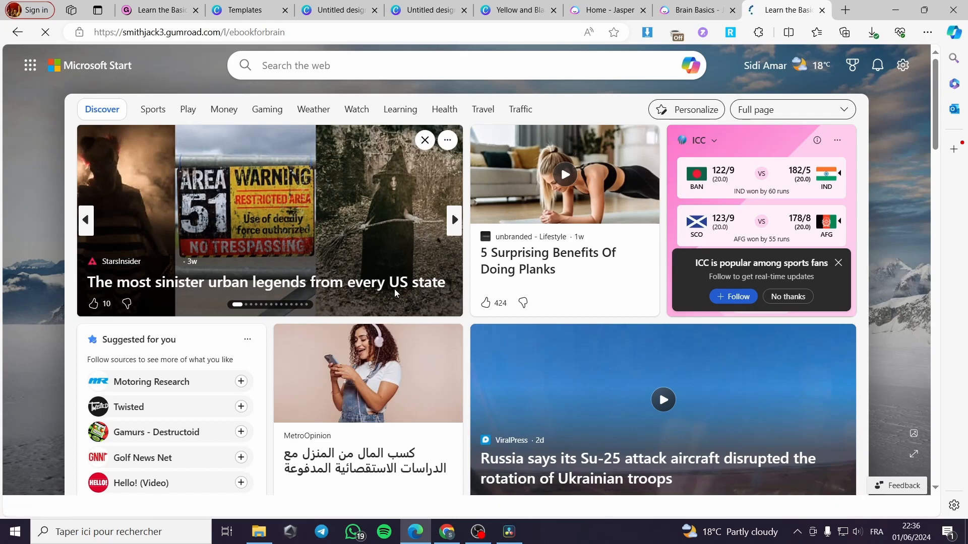
scroll(365, 282, "down", 2)
scroll(365, 282, "up", 2)
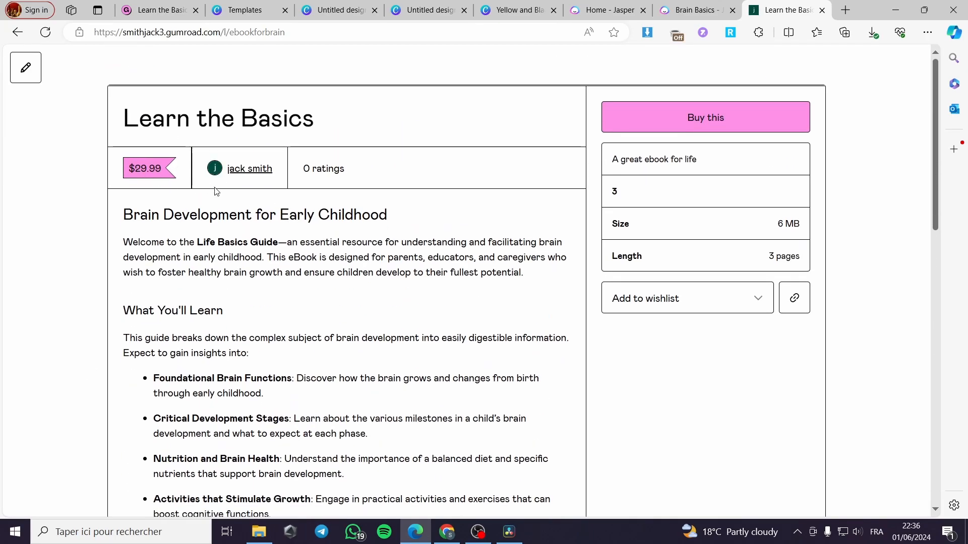
scroll(543, 268, "down", 10)
scroll(606, 283, "up", 10)
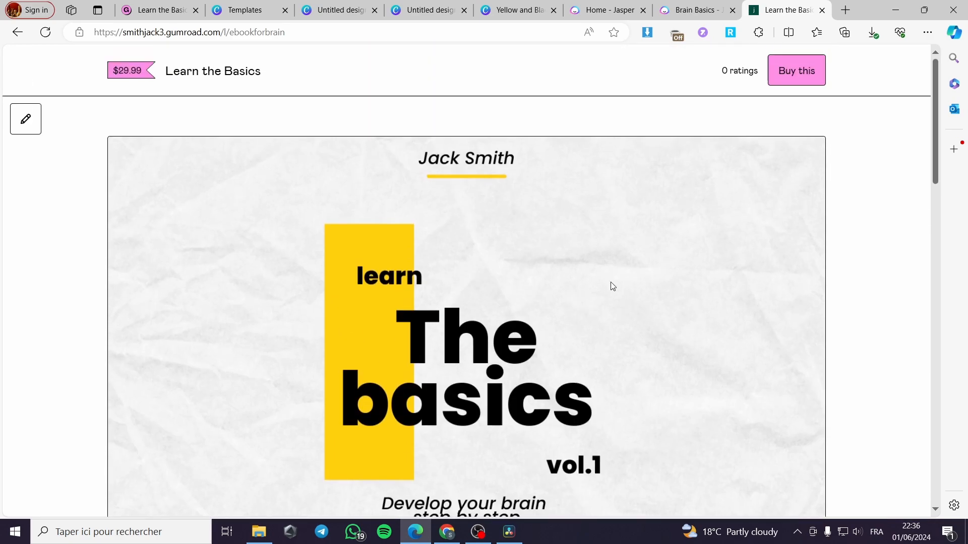
scroll(637, 292, "down", 6)
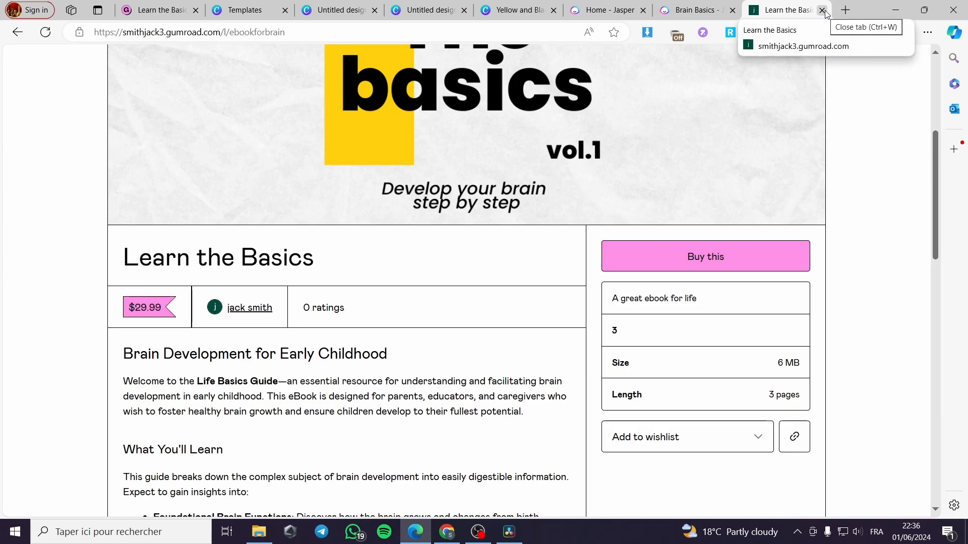
scroll(631, 226, "up", 6)
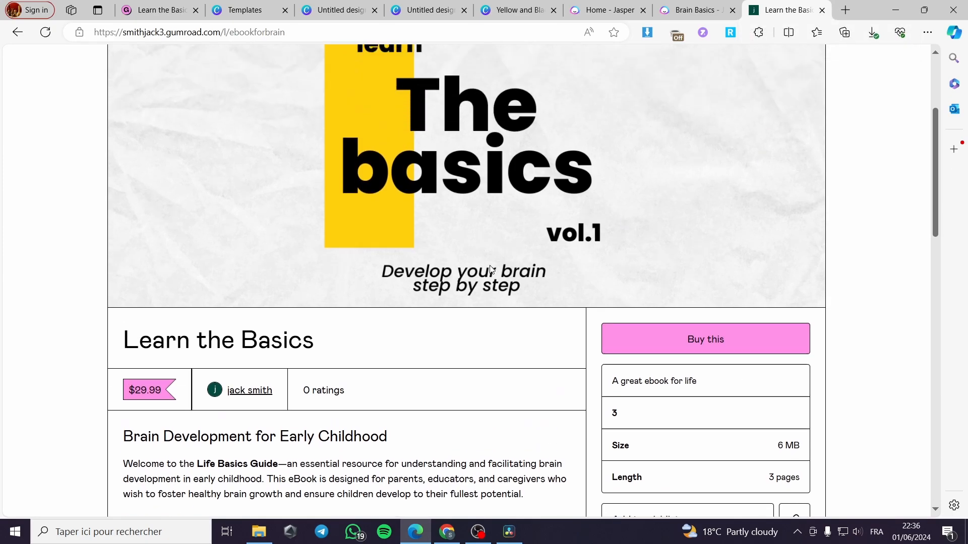